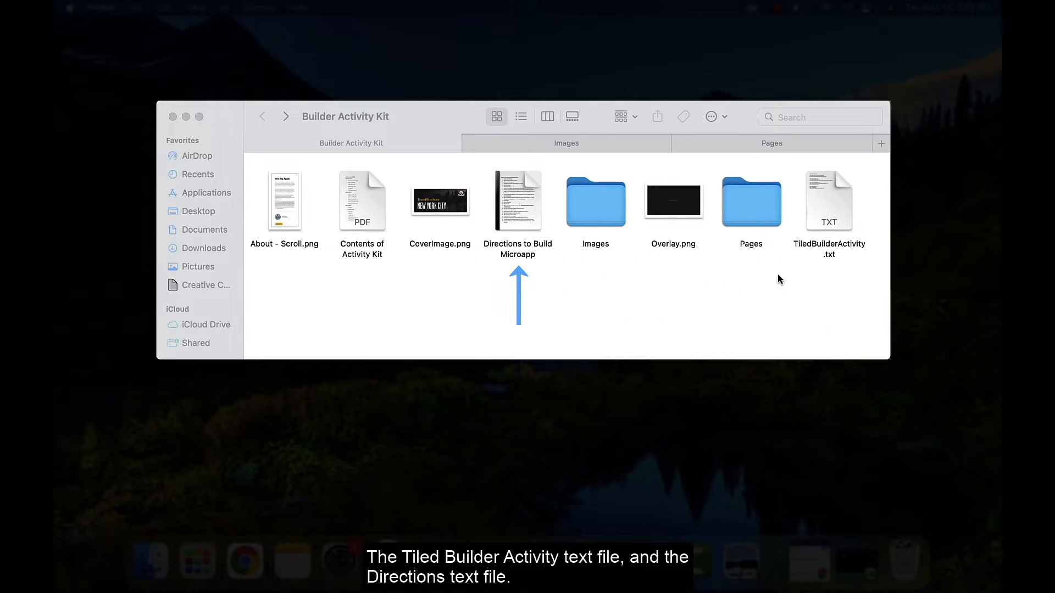
Step: Browse the Images and Pages folders of the Builder Activity Kit
{"action": "left_click", "coordinate": [607, 148]}
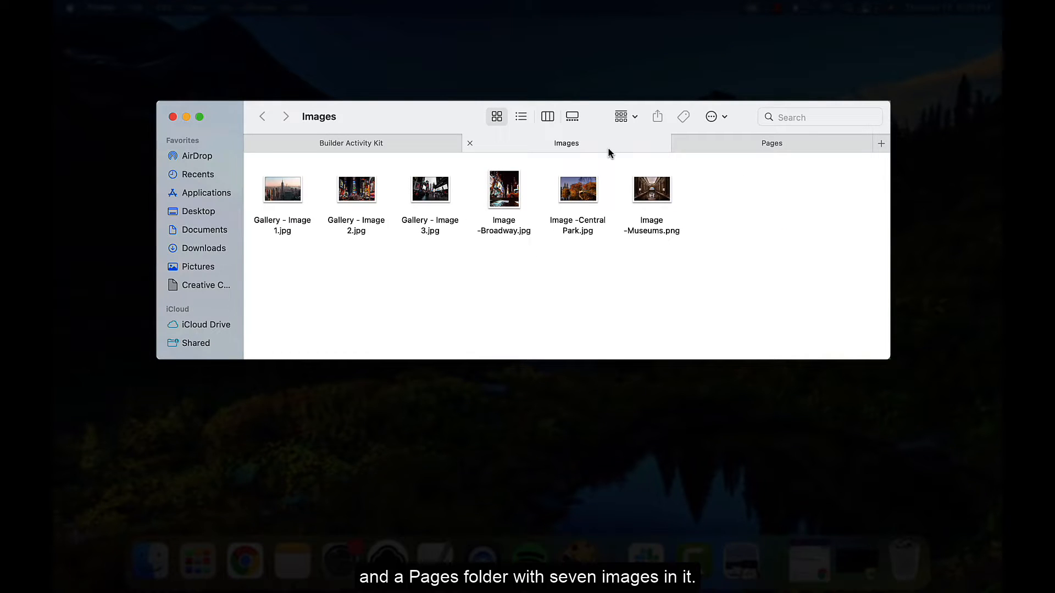
{"action": "left_click", "coordinate": [769, 145]}
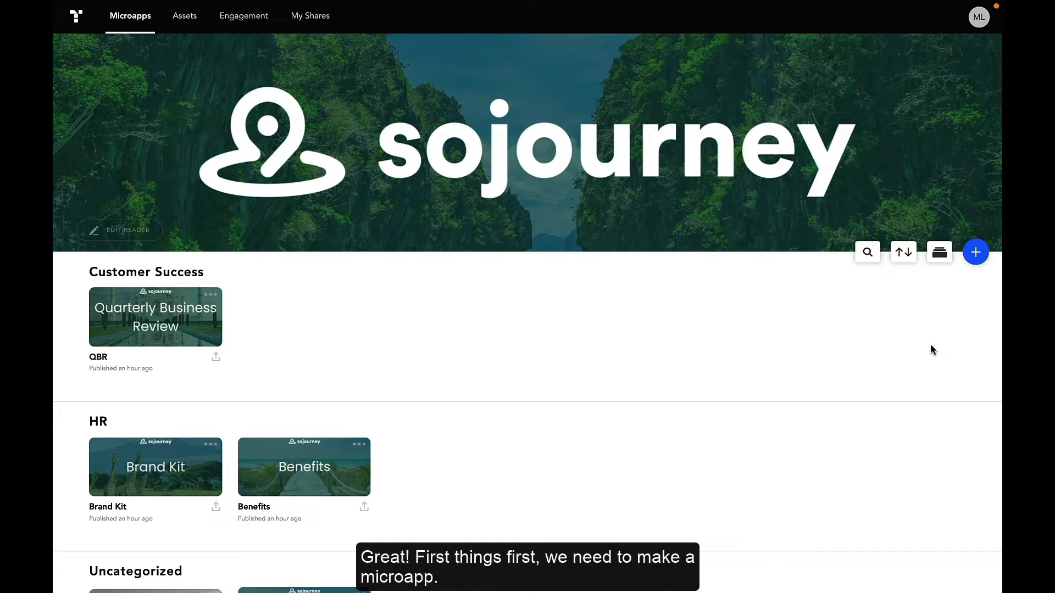
Step: Create a new microapp titled New York City with the default desktop wide settings
{"action": "left_click", "coordinate": [975, 253]}
{"action": "type", "text": "N"}
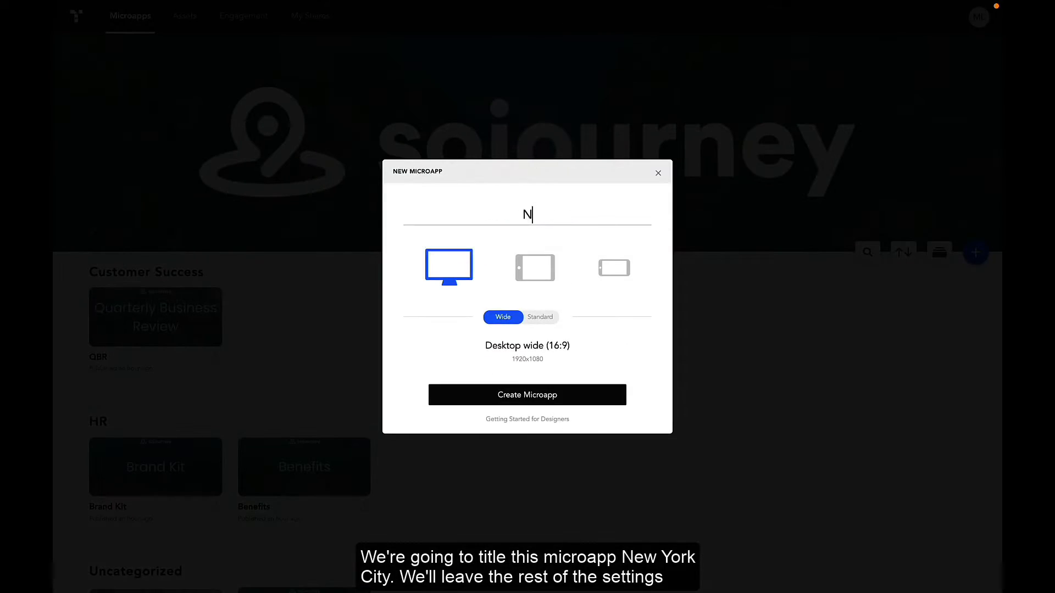
{"action": "type", "text": "ew York City"}
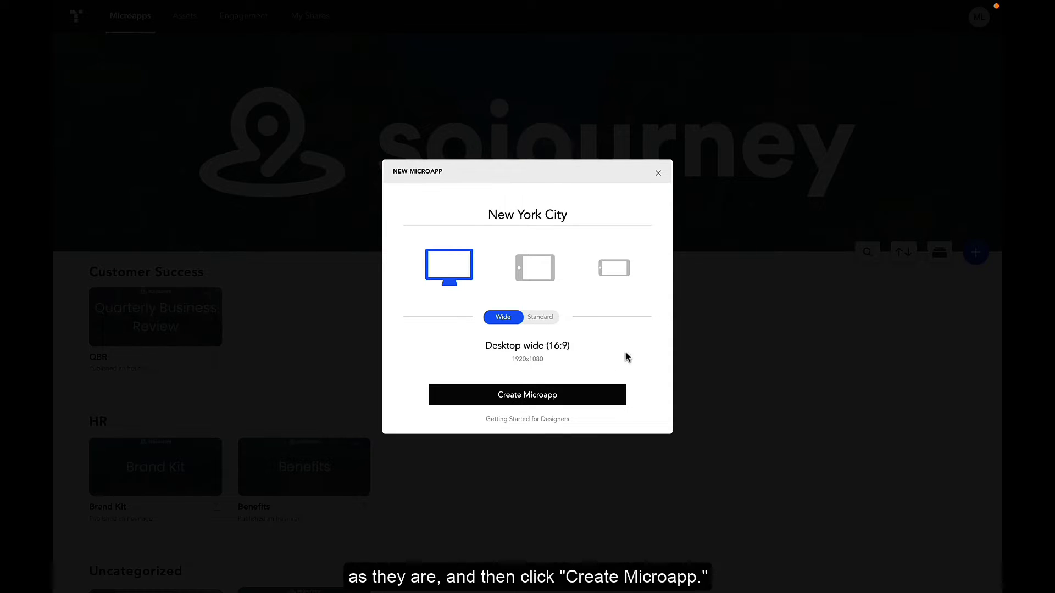
{"action": "left_click", "coordinate": [557, 395]}
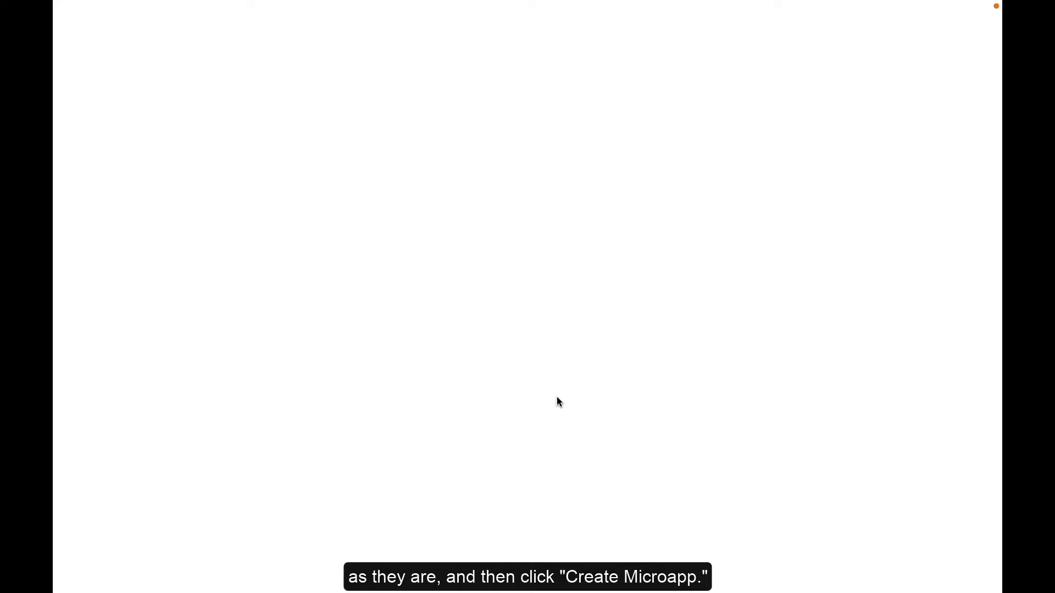
Step: Upload About - Scroll.png, CoverImage.png and Overlay.png from the Builder Activity Kit folder to the assets
{"action": "key", "text": "ctrl+minus"}
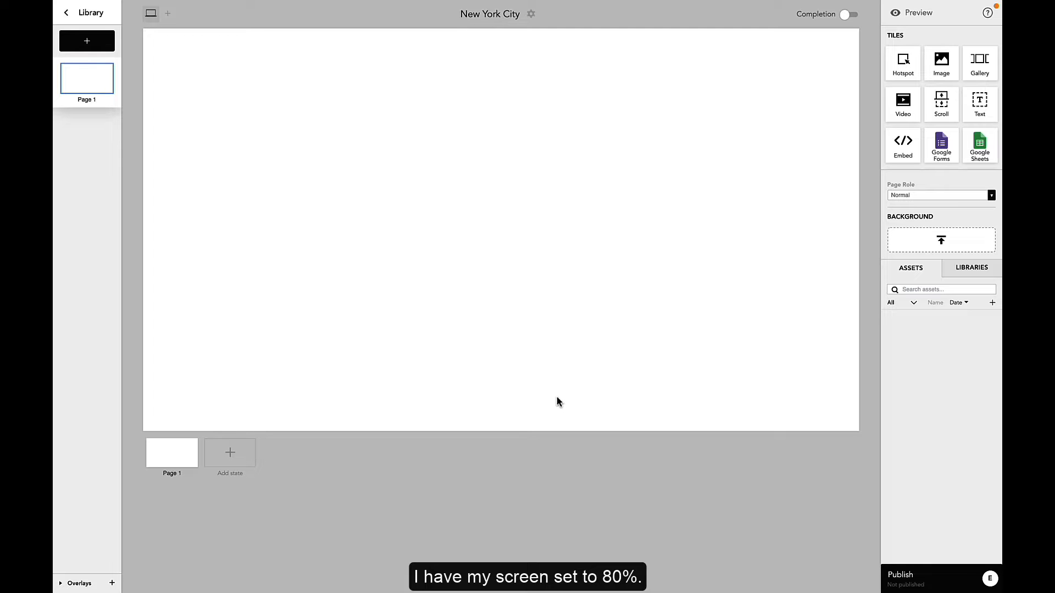
{"action": "left_click", "coordinate": [992, 302]}
{"action": "left_click", "coordinate": [566, 170]}
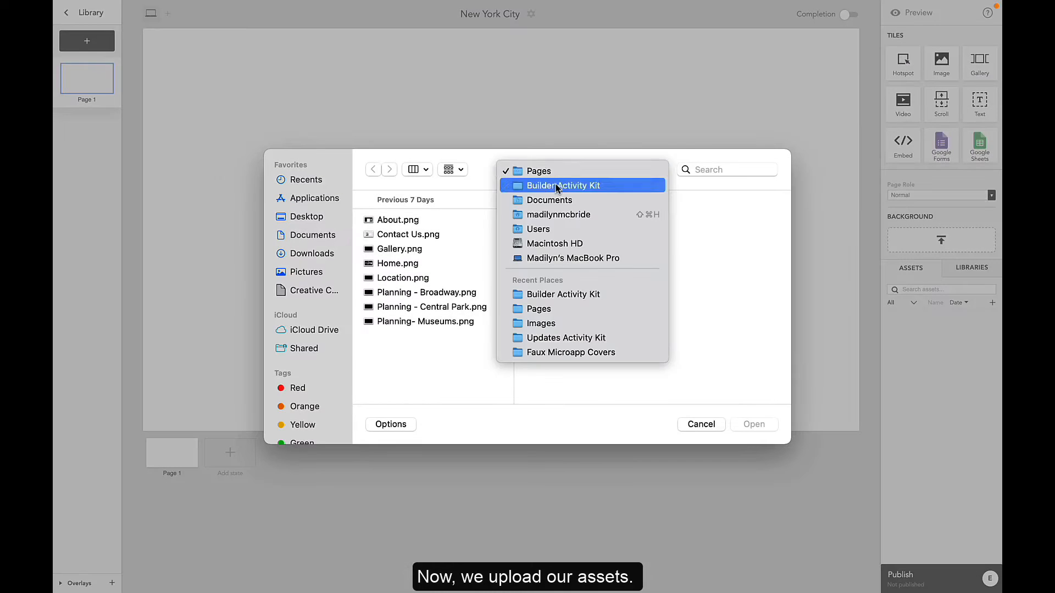
{"action": "left_click", "coordinate": [557, 186]}
{"action": "left_click", "coordinate": [575, 268]}
{"action": "left_click", "coordinate": [550, 297], "text": "super"}
{"action": "left_click", "coordinate": [533, 328], "text": "super"}
{"action": "left_click", "coordinate": [749, 426]}
Step: Upload all six images from the Images folder to the assets
{"action": "left_click", "coordinate": [992, 303]}
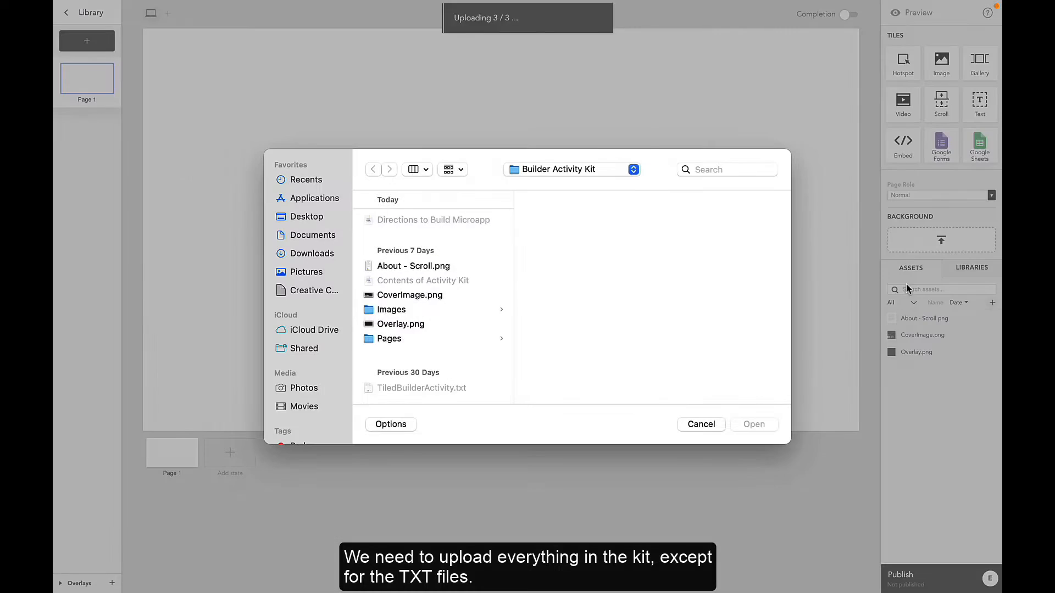
{"action": "left_click", "coordinate": [385, 309]}
{"action": "left_click", "coordinate": [538, 292]}
{"action": "left_click", "coordinate": [562, 221], "text": "shift"}
{"action": "left_click", "coordinate": [752, 425]}
Step: Upload all eight images from the Pages folder to the assets
{"action": "left_click", "coordinate": [992, 303]}
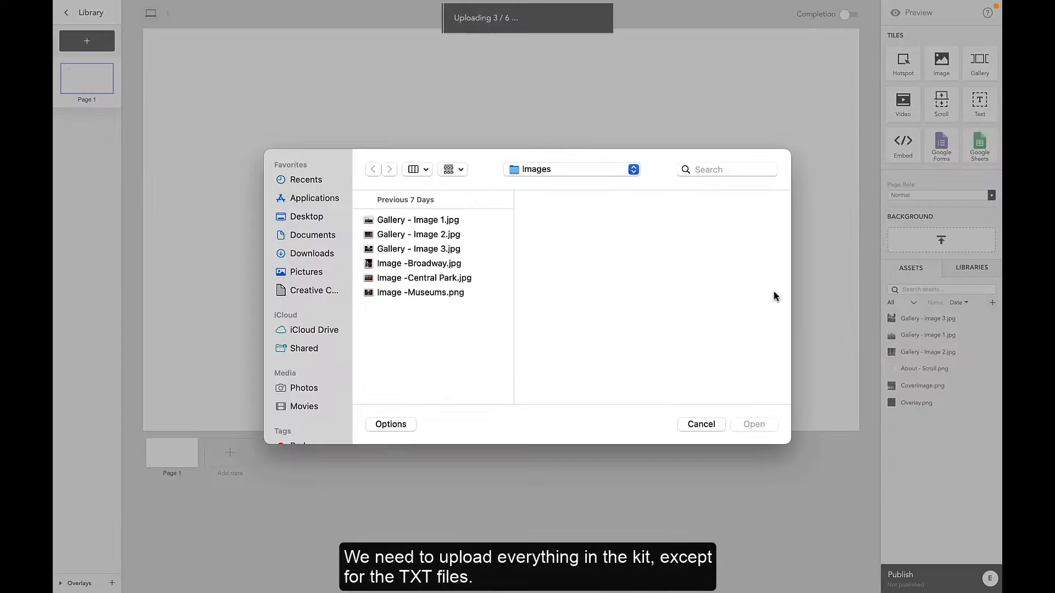
{"action": "left_click", "coordinate": [566, 170]}
{"action": "left_click", "coordinate": [535, 185]}
{"action": "left_click", "coordinate": [551, 339]}
{"action": "left_click", "coordinate": [656, 322]}
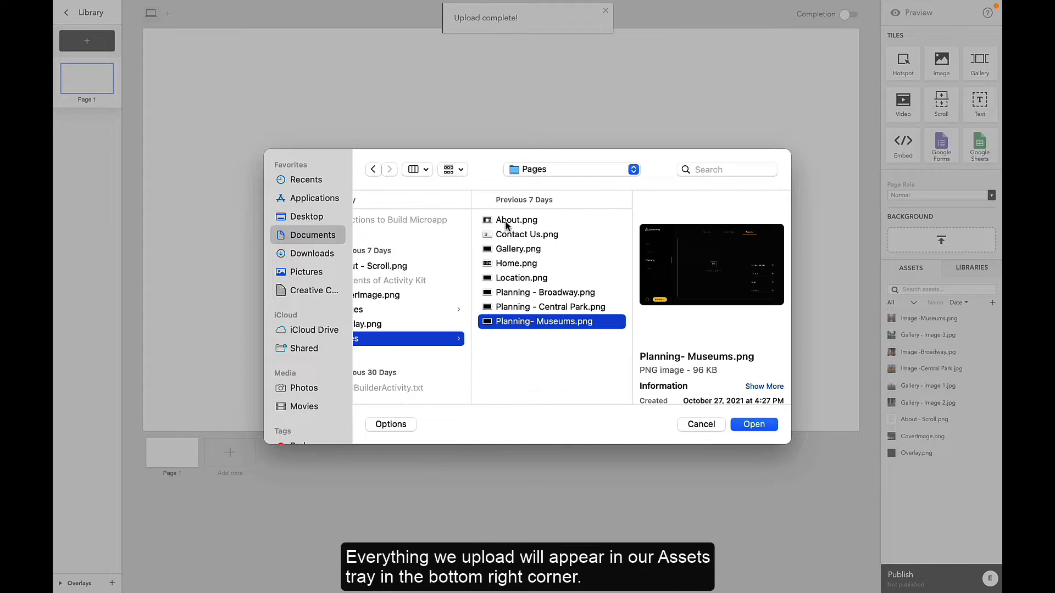
{"action": "left_click", "coordinate": [505, 221], "text": "shift"}
{"action": "left_click", "coordinate": [756, 425]}
{"action": "left_click", "coordinate": [634, 376]}
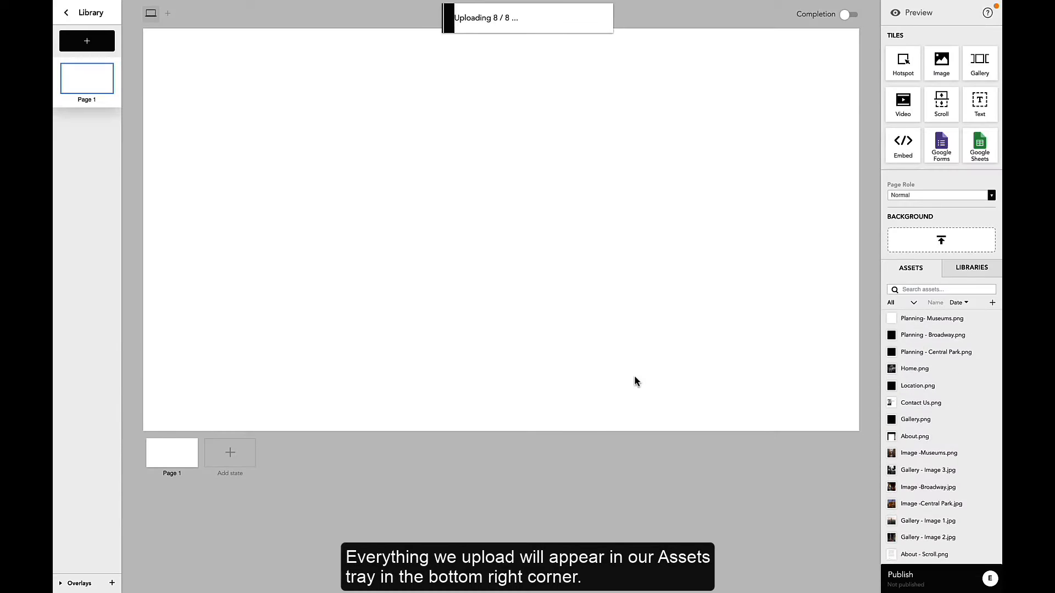
Step: Set CoverImage.png as the microapp's cover image in the microapp settings
{"action": "left_click", "coordinate": [605, 11]}
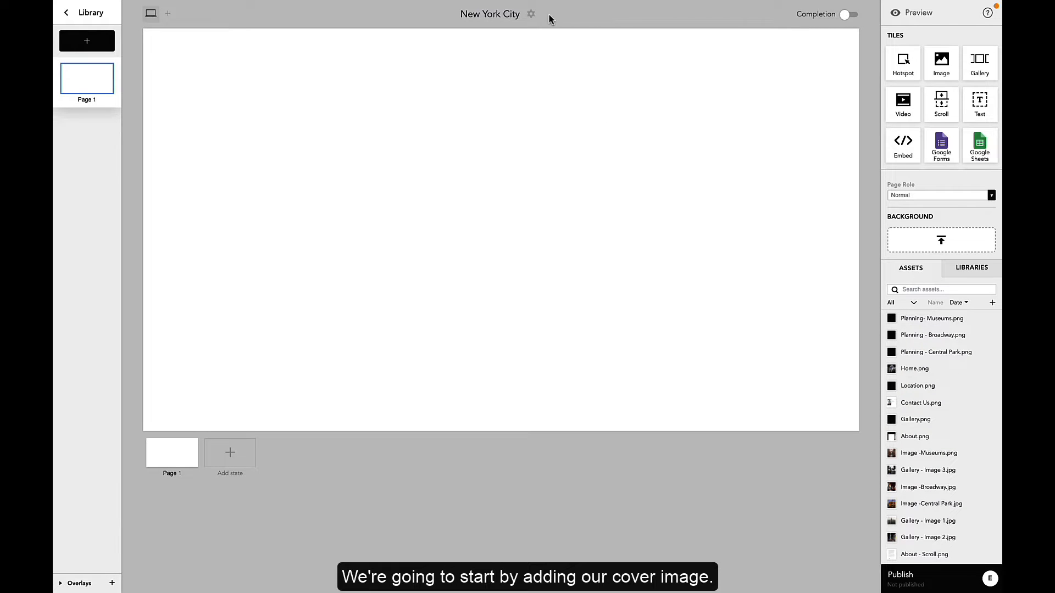
{"action": "left_click", "coordinate": [530, 14]}
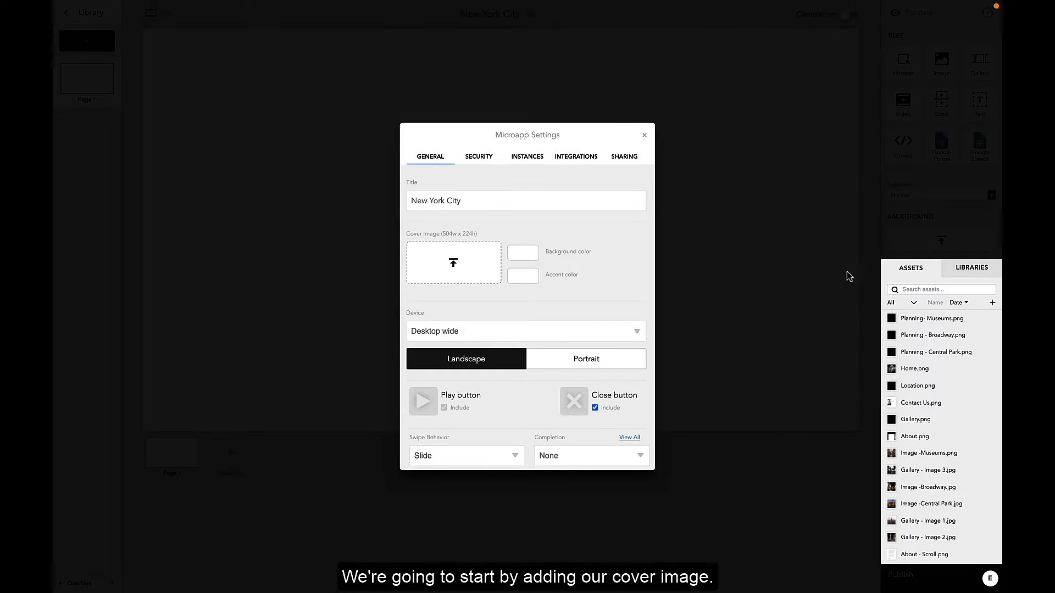
{"action": "scroll", "coordinate": [959, 470], "scroll_direction": "down", "scroll_amount": 1}
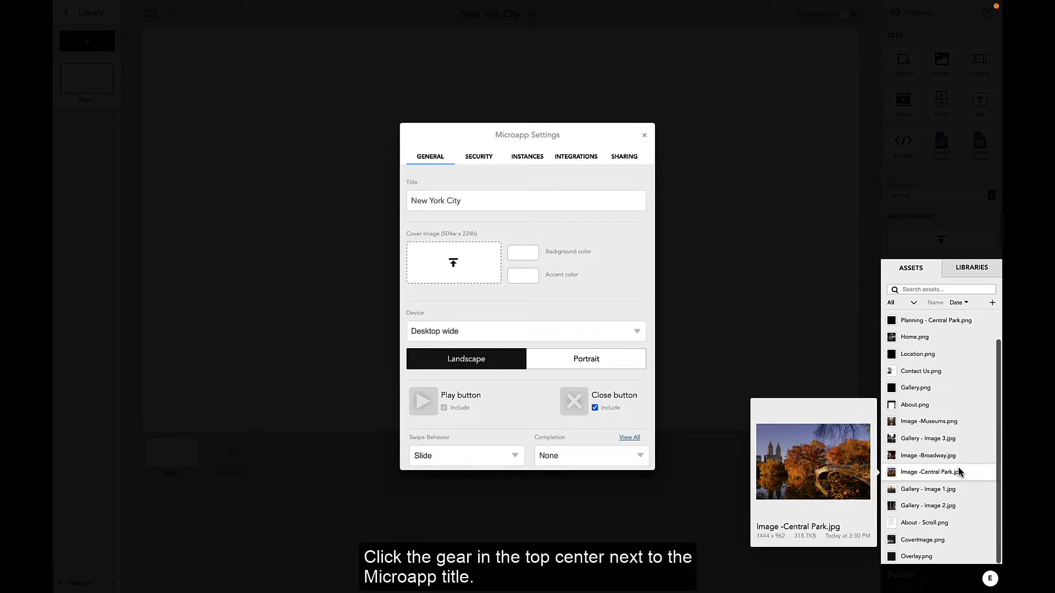
{"action": "left_click_drag", "start_coordinate": [936, 542], "coordinate": [476, 264]}
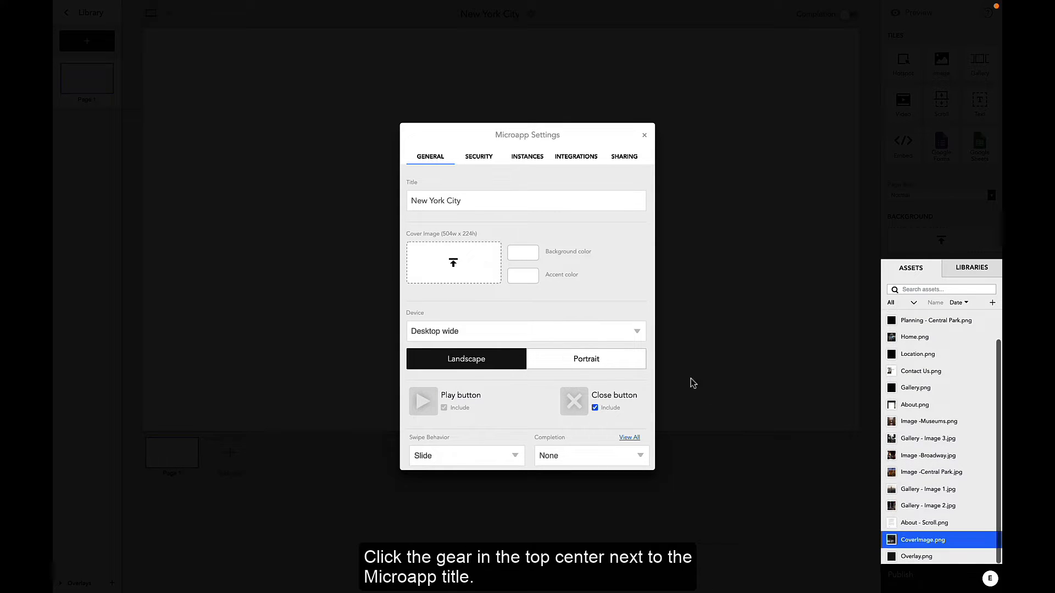
{"action": "left_click_drag", "start_coordinate": [929, 540], "coordinate": [472, 262]}
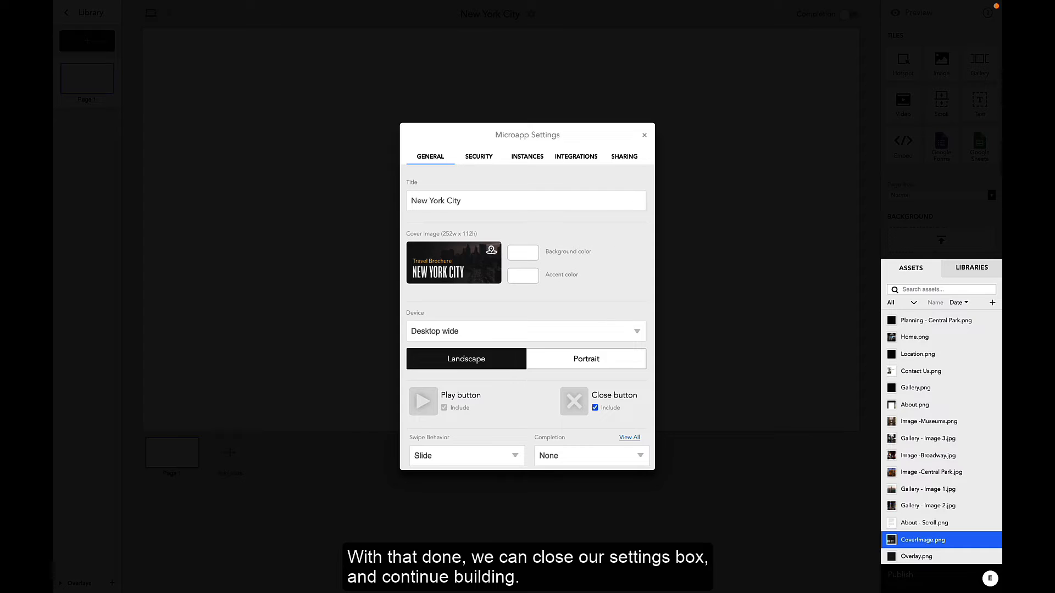
{"action": "left_click", "coordinate": [644, 135]}
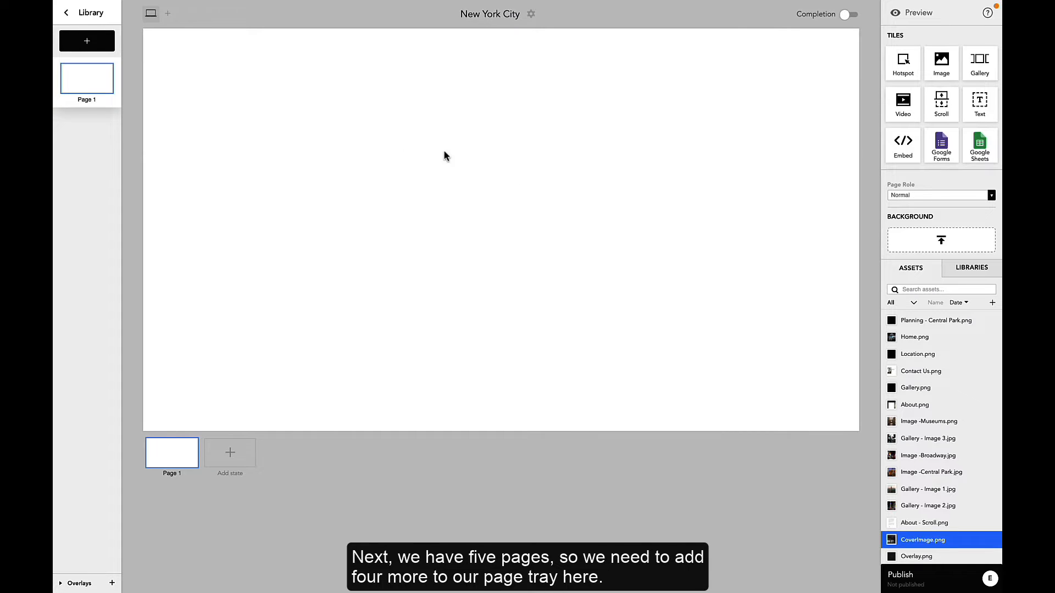
Step: Add four more pages to the microapp, making five pages in total
{"action": "left_click", "coordinate": [88, 45]}
{"action": "left_click", "coordinate": [88, 46]}
{"action": "left_click", "coordinate": [86, 47]}
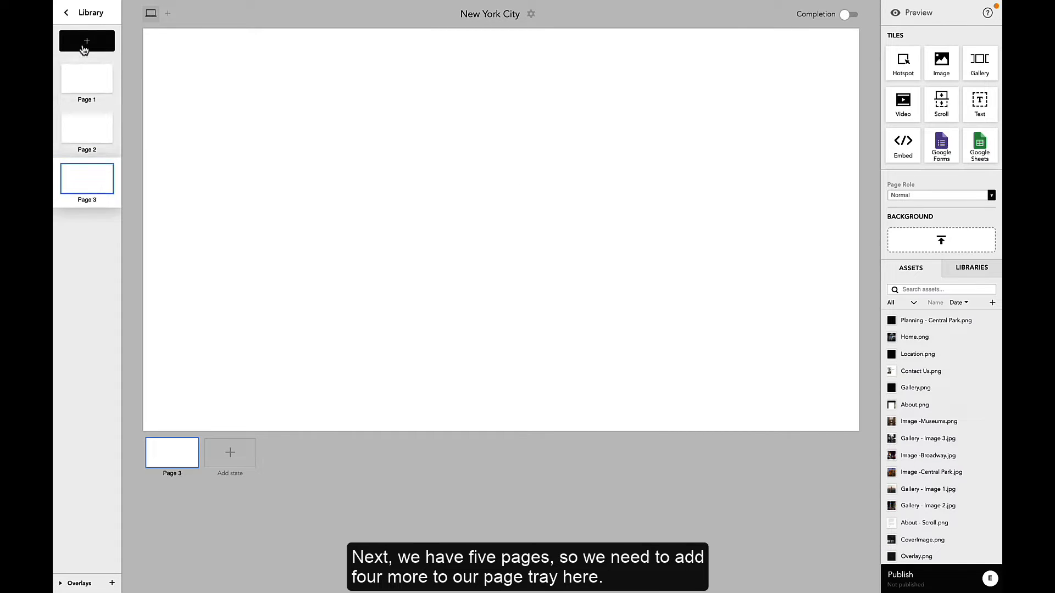
{"action": "left_click", "coordinate": [85, 48]}
{"action": "left_click", "coordinate": [83, 48]}
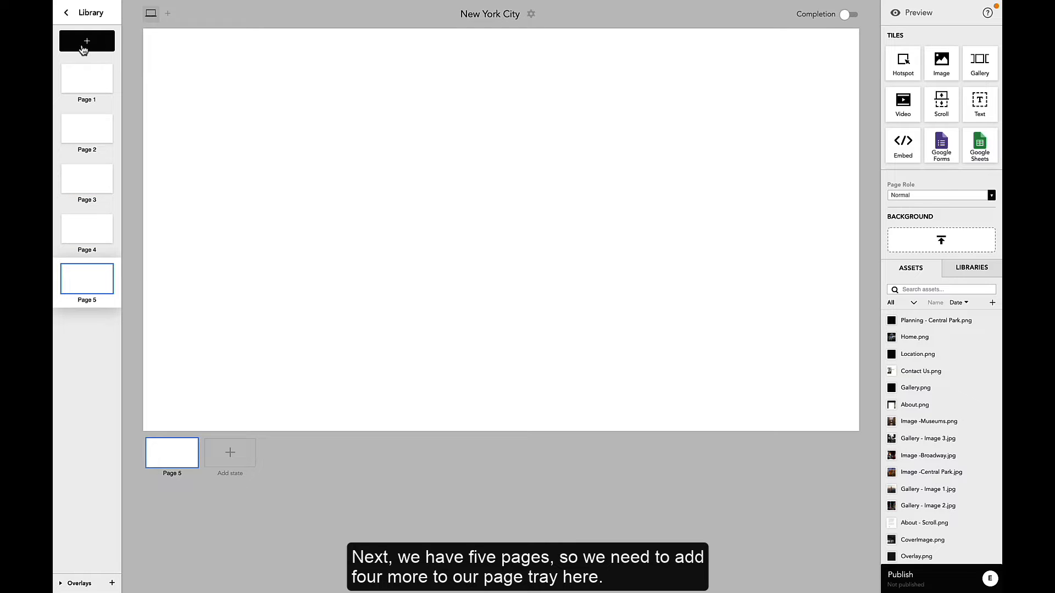
Step: Rename the five pages Home, About, Location, Planning and Gallery
{"action": "left_click", "coordinate": [92, 100]}
{"action": "type", "text": "Home"}
{"action": "left_click", "coordinate": [93, 151]}
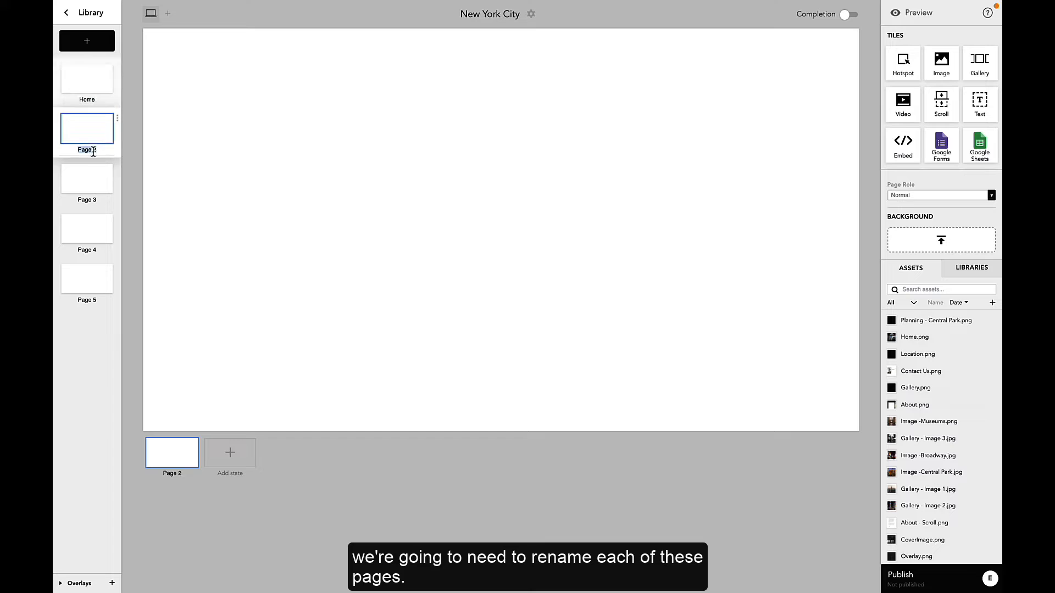
{"action": "type", "text": "At"}
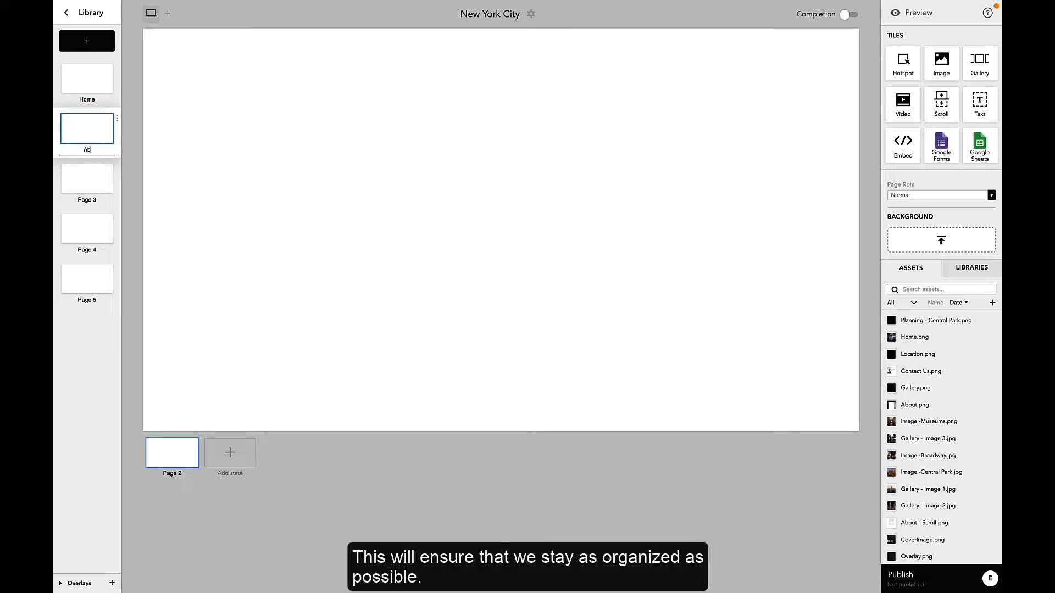
{"action": "left_click", "coordinate": [84, 199]}
{"action": "type", "text": "L"}
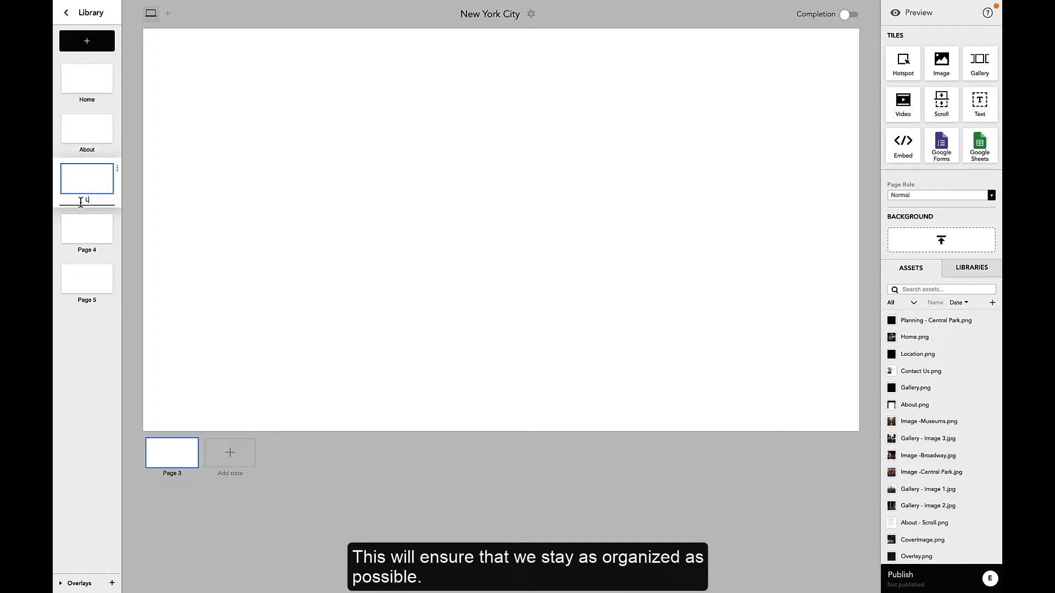
{"action": "type", "text": "ocation"}
{"action": "left_click", "coordinate": [90, 248]}
{"action": "type", "text": "Plannin"}
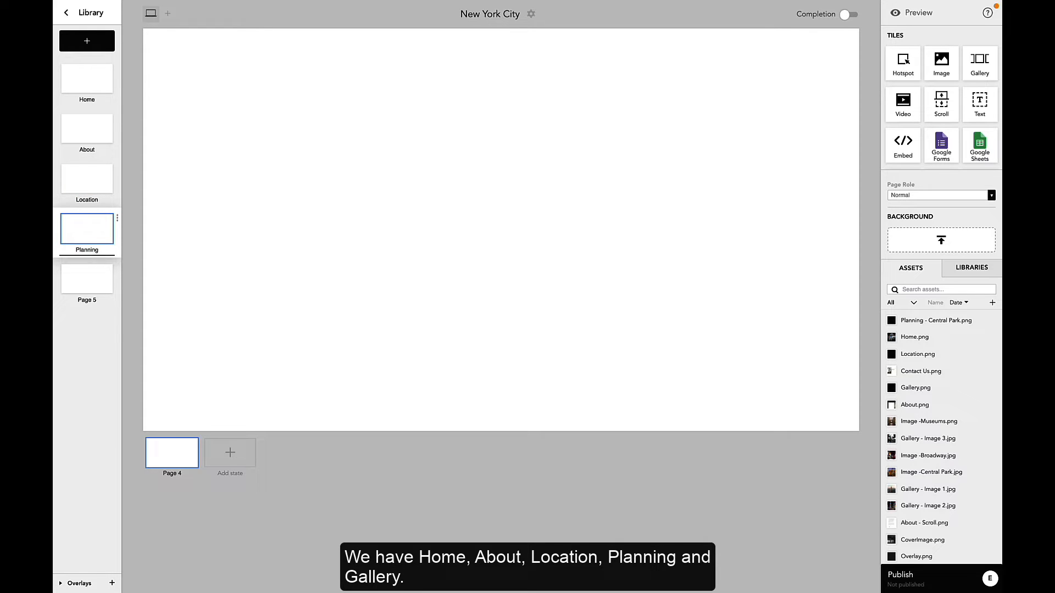
{"action": "left_click", "coordinate": [86, 299]}
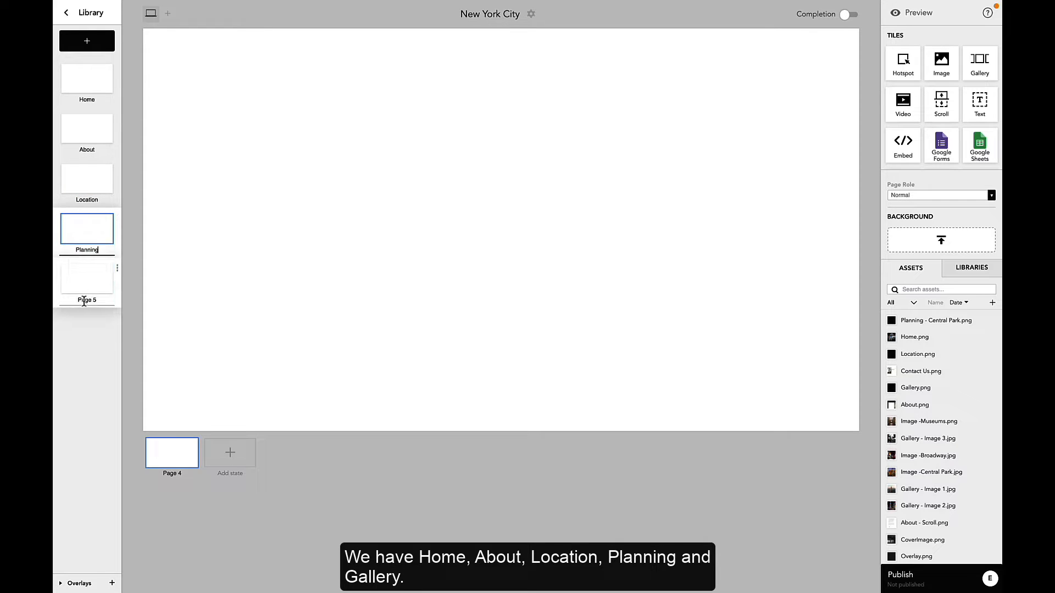
{"action": "type", "text": "Gallery"}
Step: Set Home.png as the Home page background and About.png as the About page background
{"action": "left_click", "coordinate": [87, 79]}
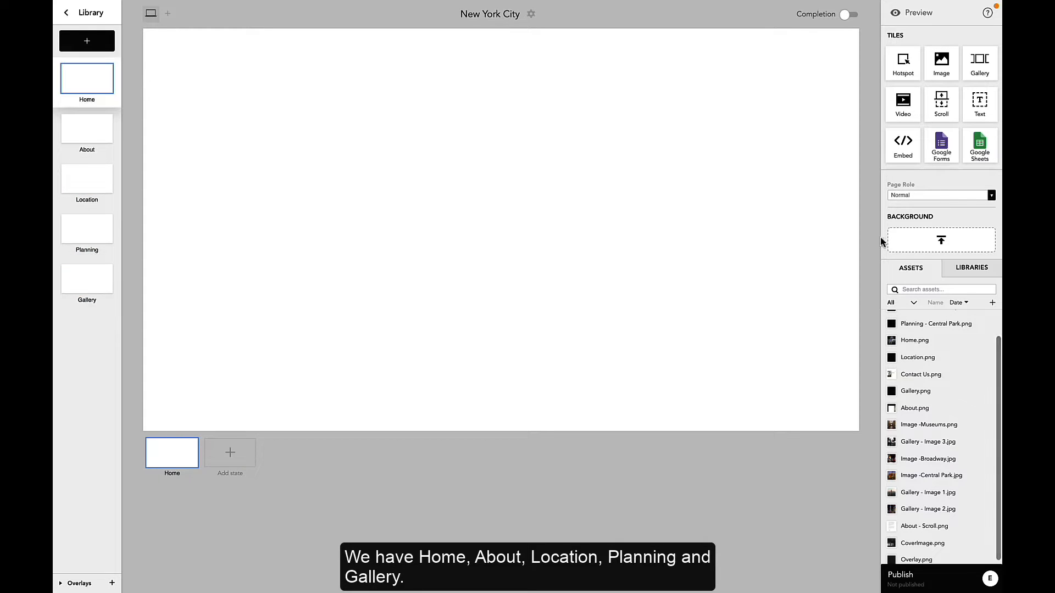
{"action": "left_click_drag", "start_coordinate": [914, 338], "coordinate": [913, 248]}
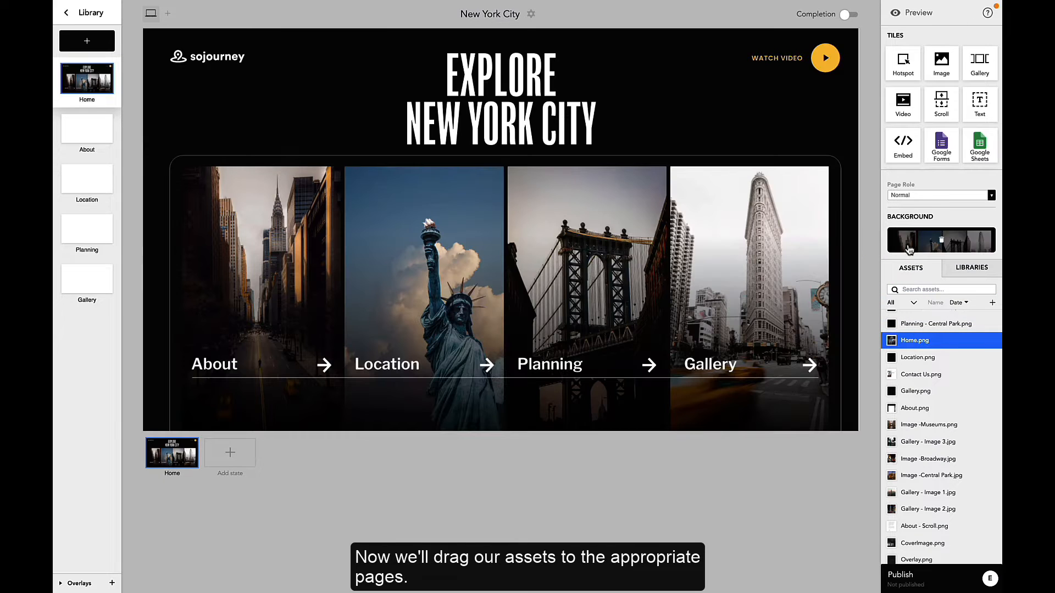
{"action": "left_click", "coordinate": [69, 129]}
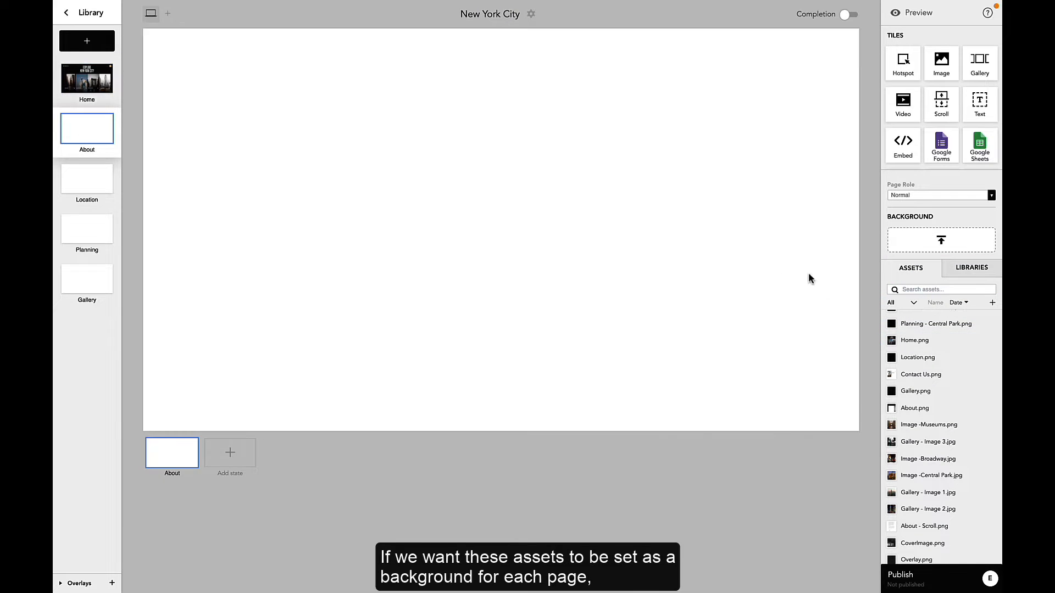
{"action": "left_click_drag", "start_coordinate": [925, 408], "coordinate": [922, 239]}
Step: Set Location.png as the Location page background and Planning - Broadway.png as the Planning page background
{"action": "left_click", "coordinate": [107, 177]}
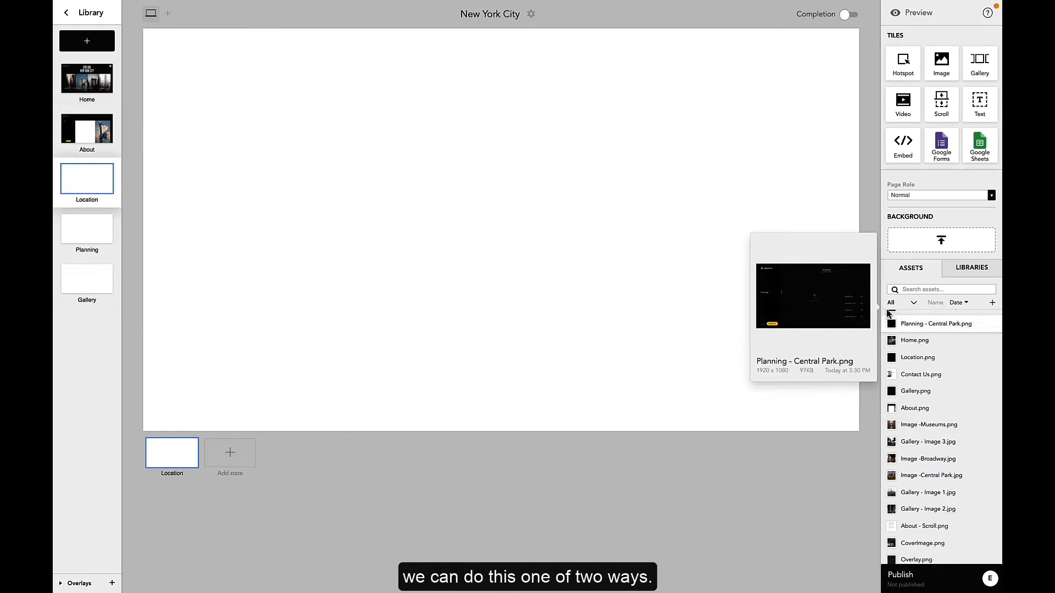
{"action": "left_click_drag", "start_coordinate": [917, 357], "coordinate": [928, 240]}
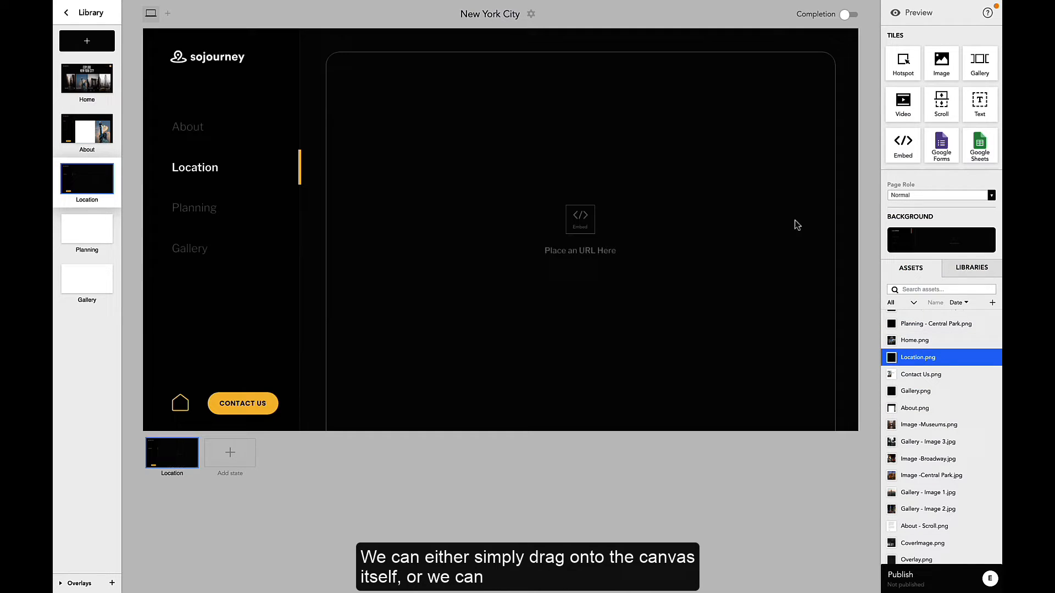
{"action": "left_click", "coordinate": [82, 231]}
{"action": "scroll", "coordinate": [928, 434], "scroll_direction": "up", "scroll_amount": 2}
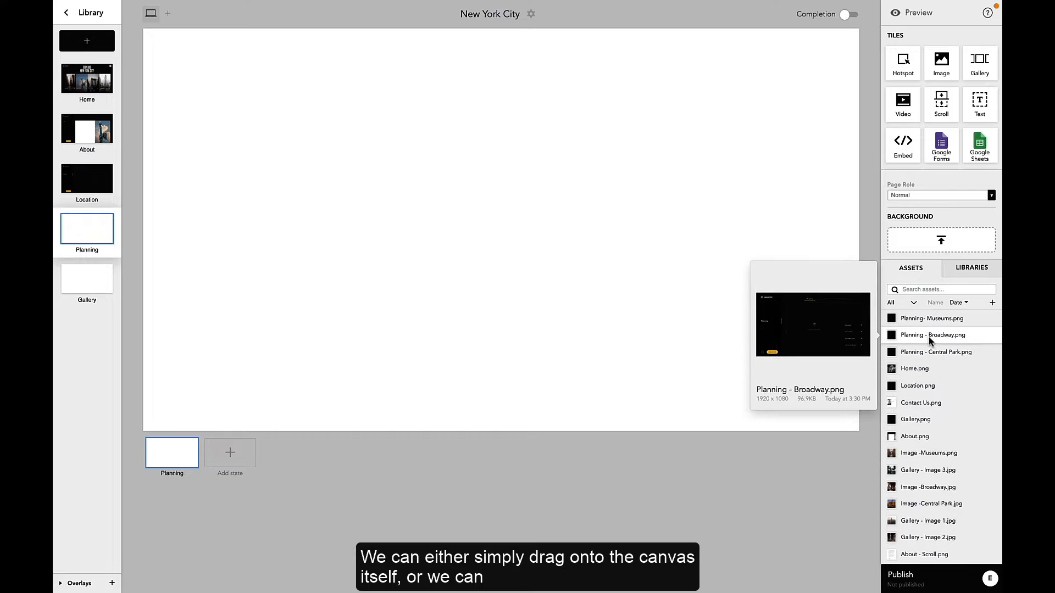
{"action": "left_click_drag", "start_coordinate": [933, 335], "coordinate": [916, 249]}
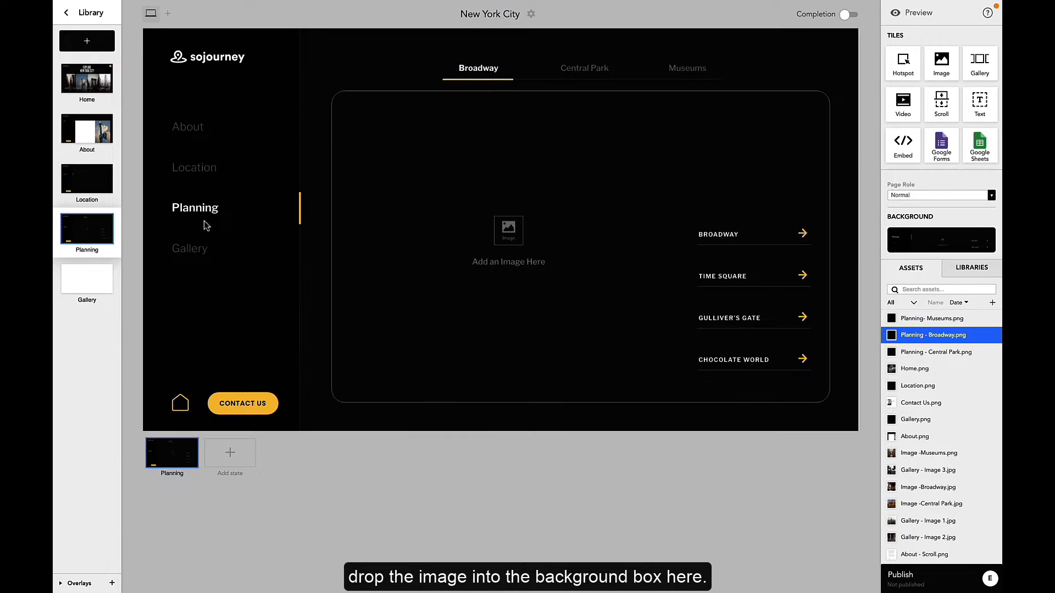
Step: Set Gallery.png as the Gallery page background
{"action": "left_click", "coordinate": [83, 281]}
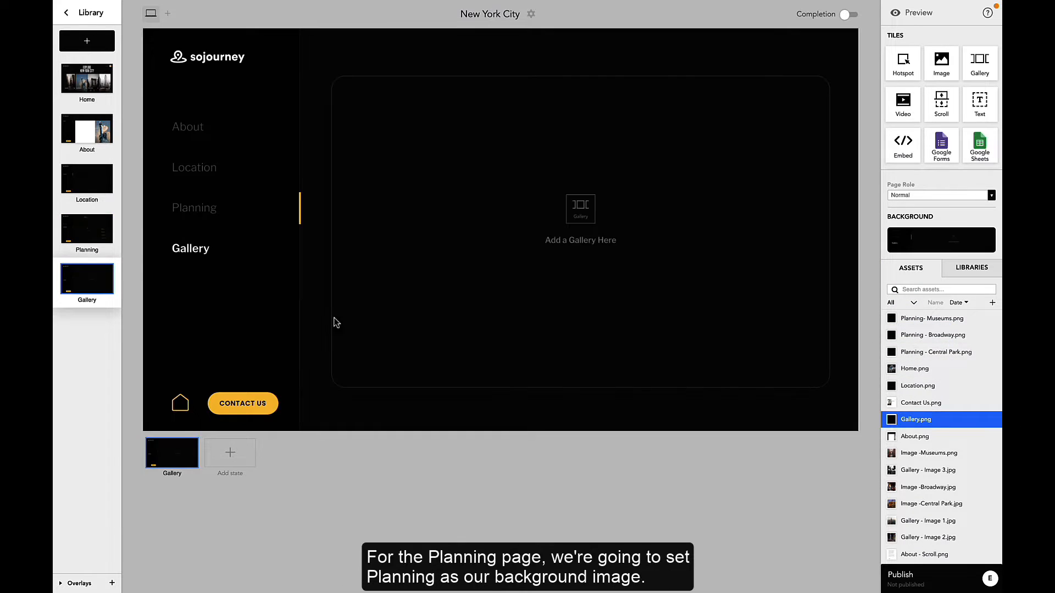
Step: Add two states to the Planning page
{"action": "left_click", "coordinate": [88, 242]}
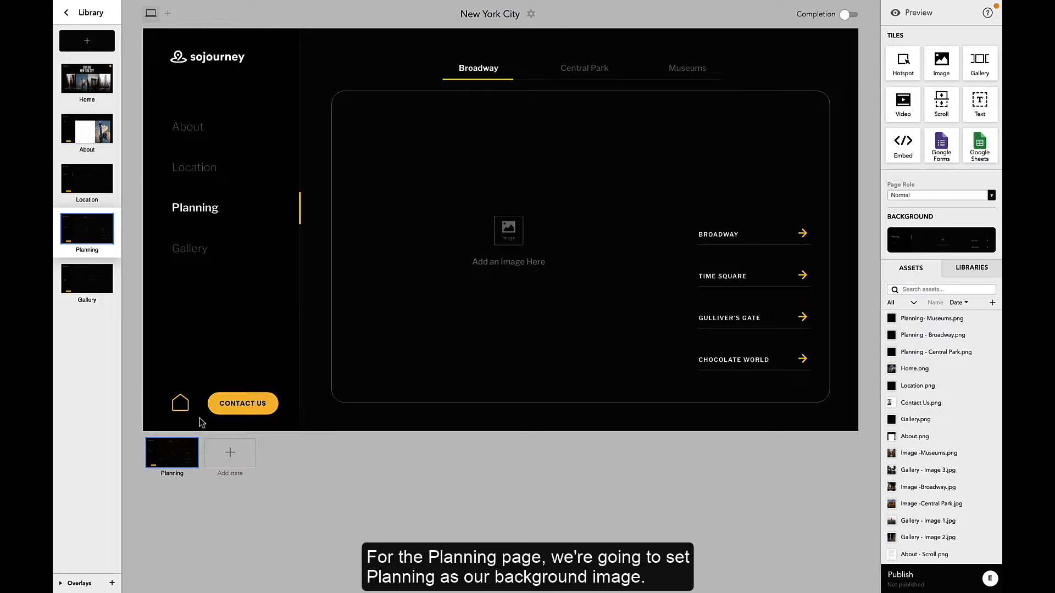
{"action": "left_click", "coordinate": [230, 453]}
{"action": "left_click", "coordinate": [288, 457]}
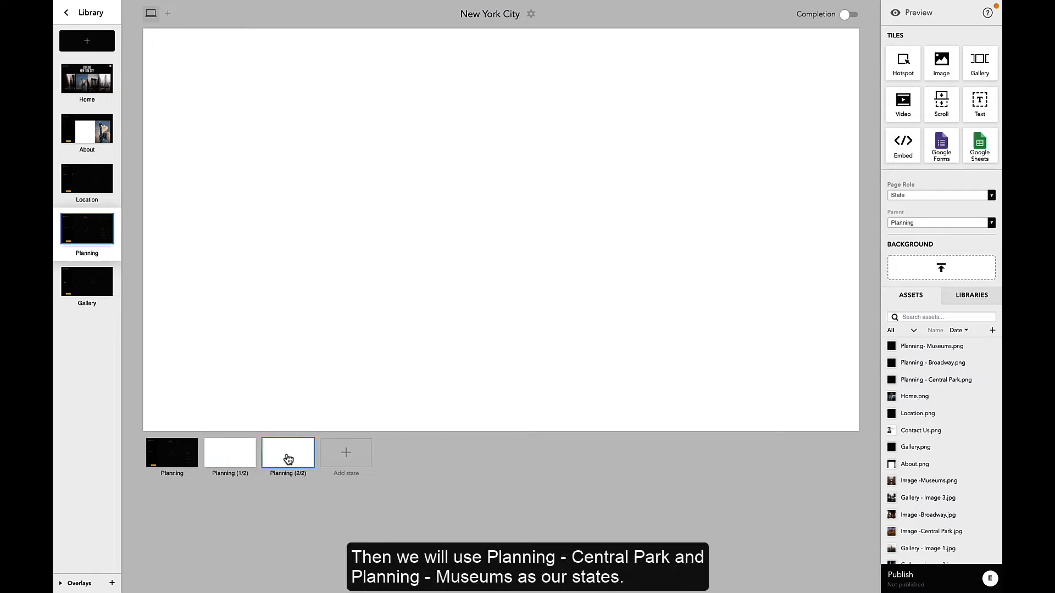
Step: Rename the two Planning states Central Park and Museums
{"action": "left_click", "coordinate": [242, 473]}
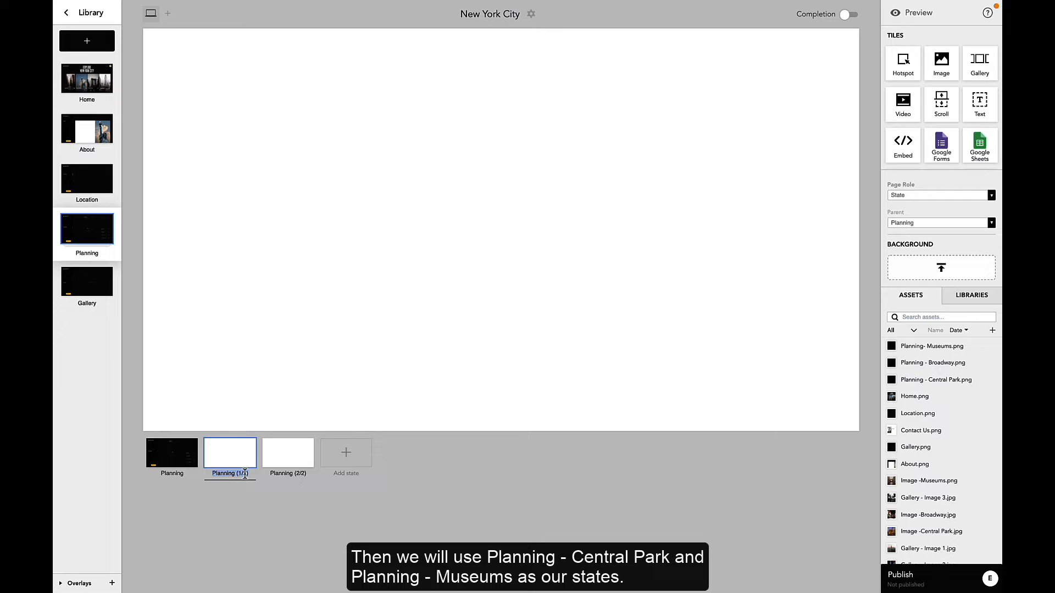
{"action": "type", "text": "Central Park"}
{"action": "left_click", "coordinate": [291, 473]}
{"action": "type", "text": "Museums"}
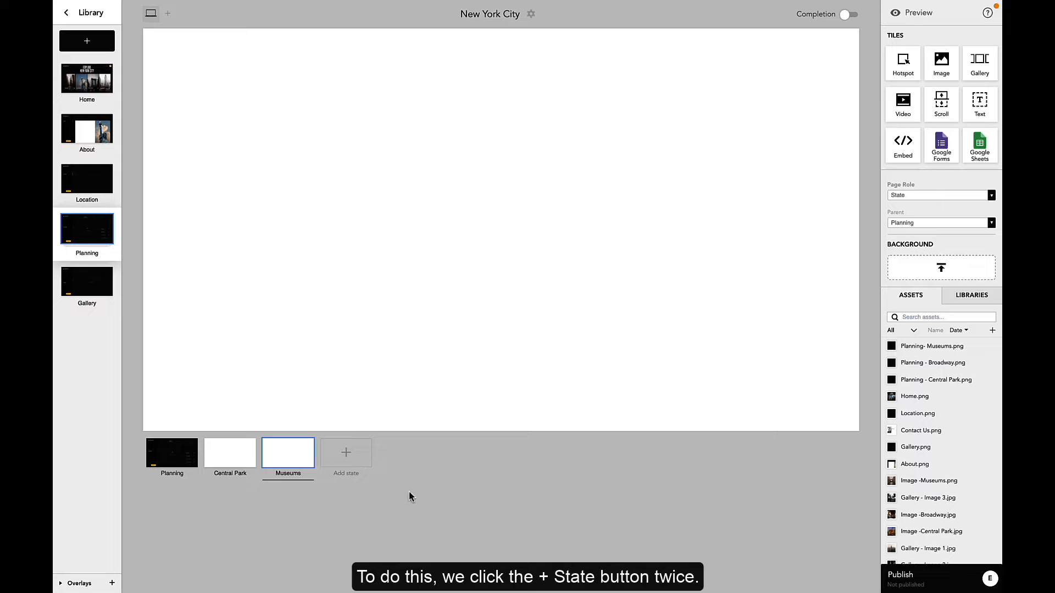
{"action": "left_click", "coordinate": [212, 467]}
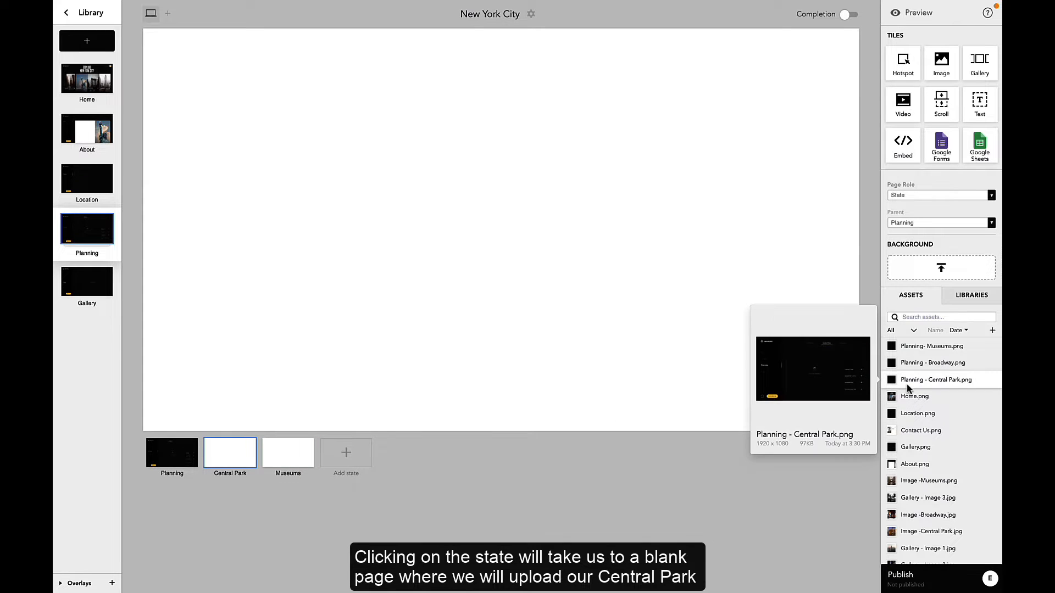
Step: Set Planning - Central Park.png as the Central Park state background and Planning- Museums.png as the Museums state background
{"action": "left_click_drag", "start_coordinate": [912, 379], "coordinate": [911, 271]}
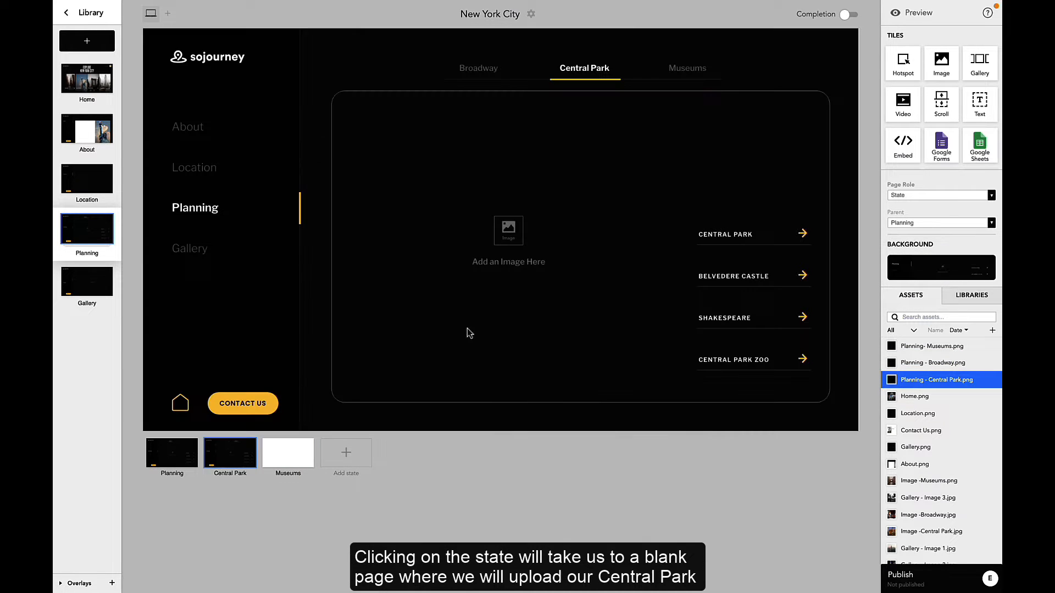
{"action": "left_click", "coordinate": [287, 455]}
{"action": "left_click_drag", "start_coordinate": [934, 346], "coordinate": [939, 268]}
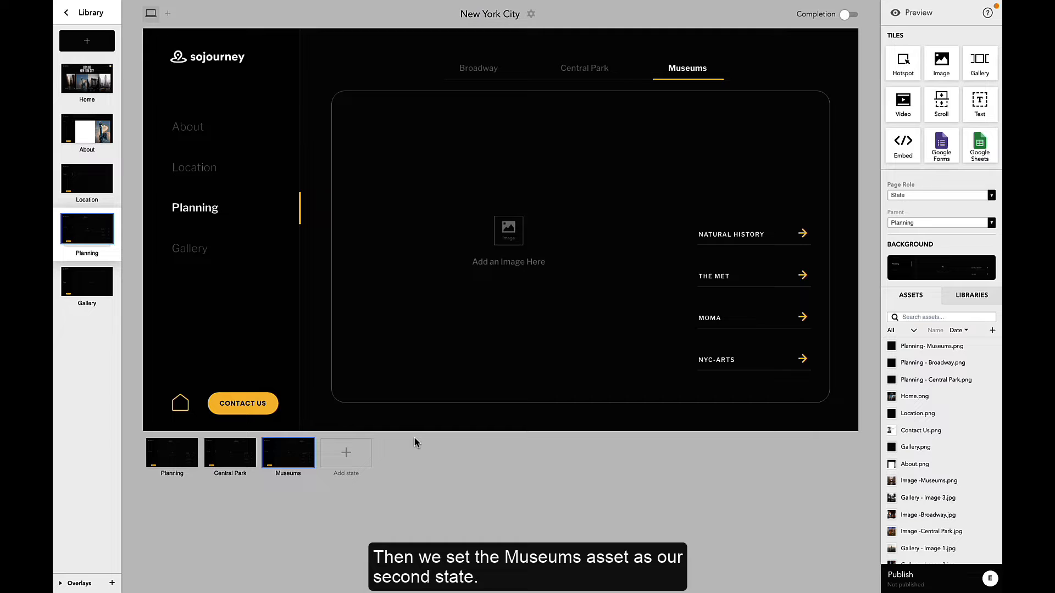
Step: Add a new overlay page and set Overlay.png as its background
{"action": "left_click", "coordinate": [77, 585]}
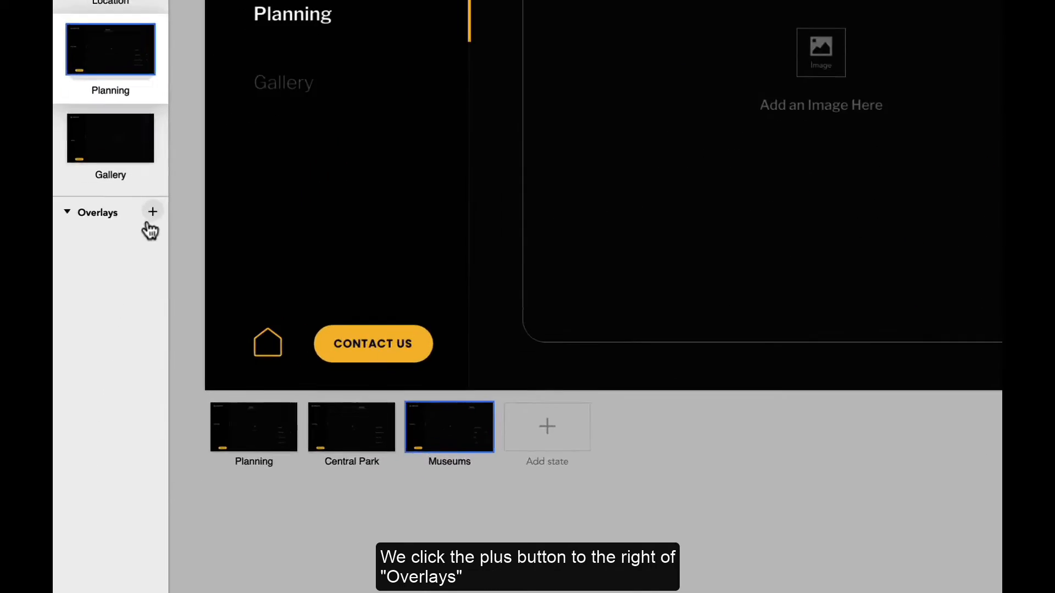
{"action": "left_click", "coordinate": [193, 104]}
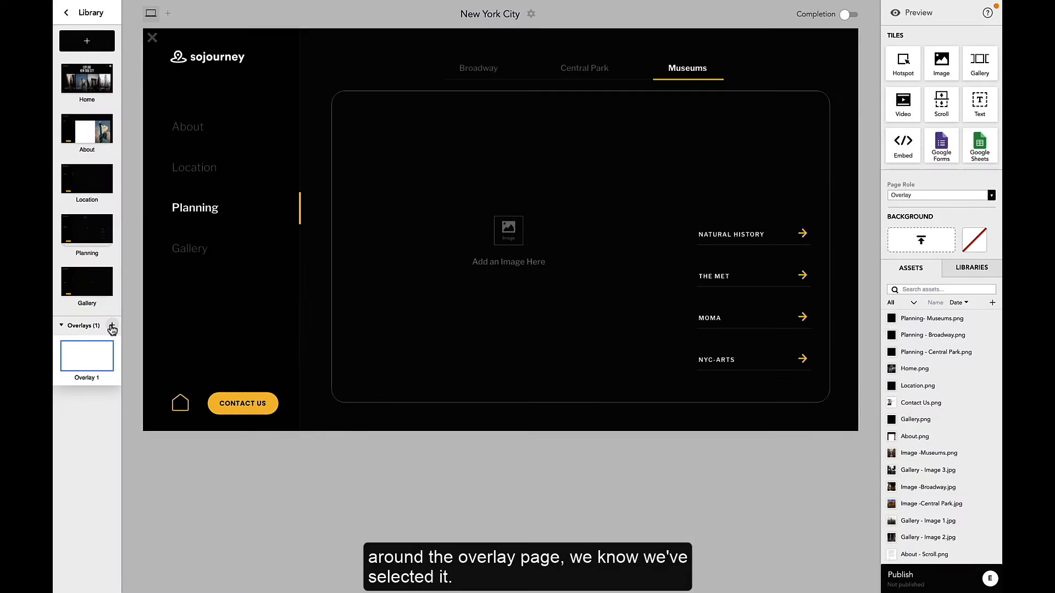
{"action": "scroll", "coordinate": [937, 473], "scroll_direction": "down", "scroll_amount": 2}
{"action": "left_click_drag", "start_coordinate": [916, 556], "coordinate": [681, 380]}
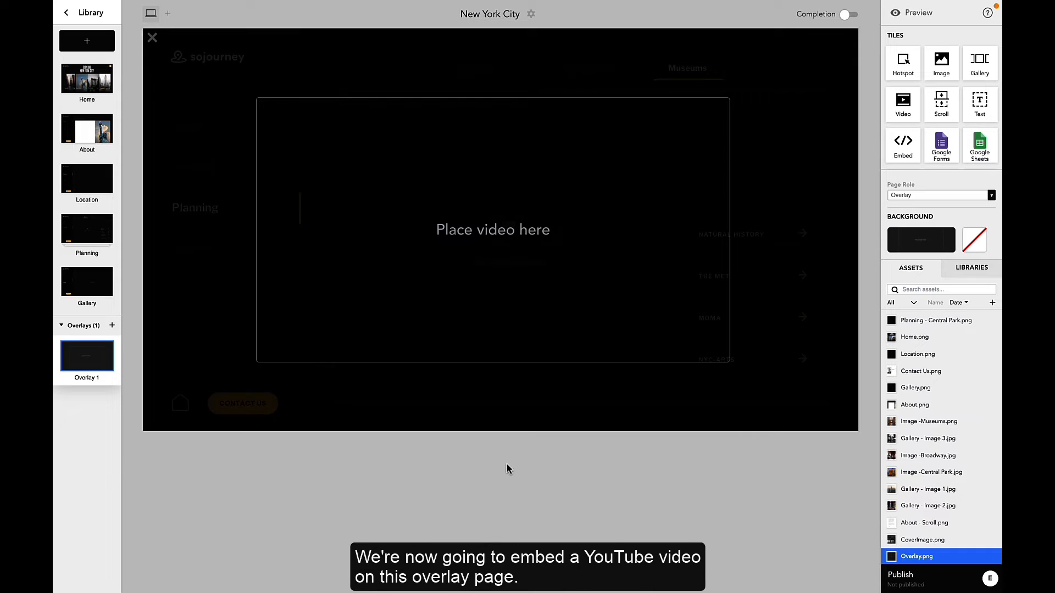
Step: Place a video tile on the overlay and resize it to fill the video window
{"action": "left_click_drag", "start_coordinate": [918, 112], "coordinate": [296, 144]}
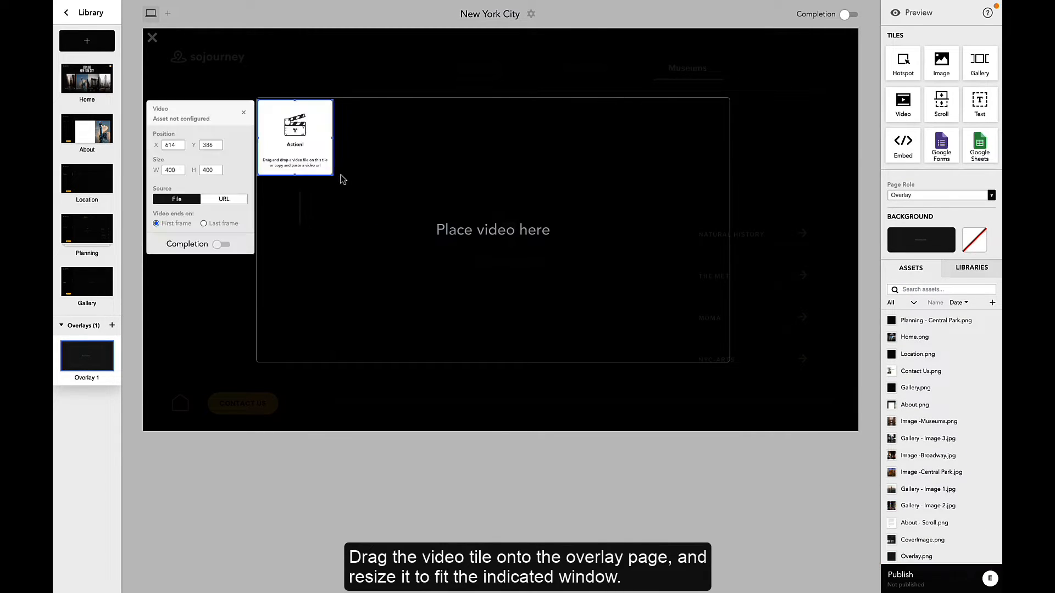
{"action": "left_click_drag", "start_coordinate": [334, 177], "coordinate": [726, 358]}
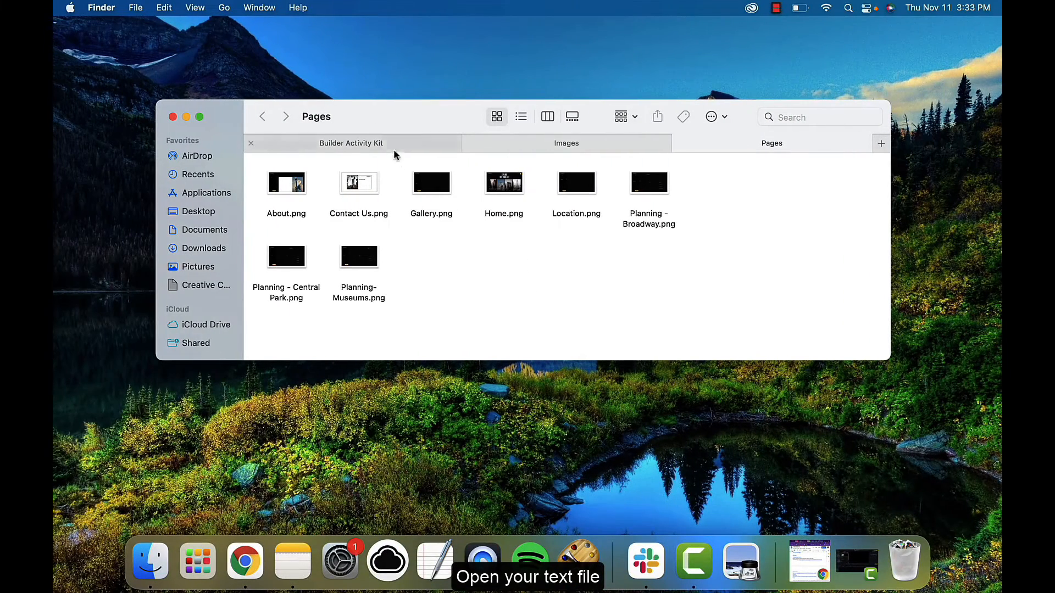
Step: Switch to Finder, open TiledBuilderActivity.txt and copy the YouTube URL at the top of the file
{"action": "left_click", "coordinate": [383, 142]}
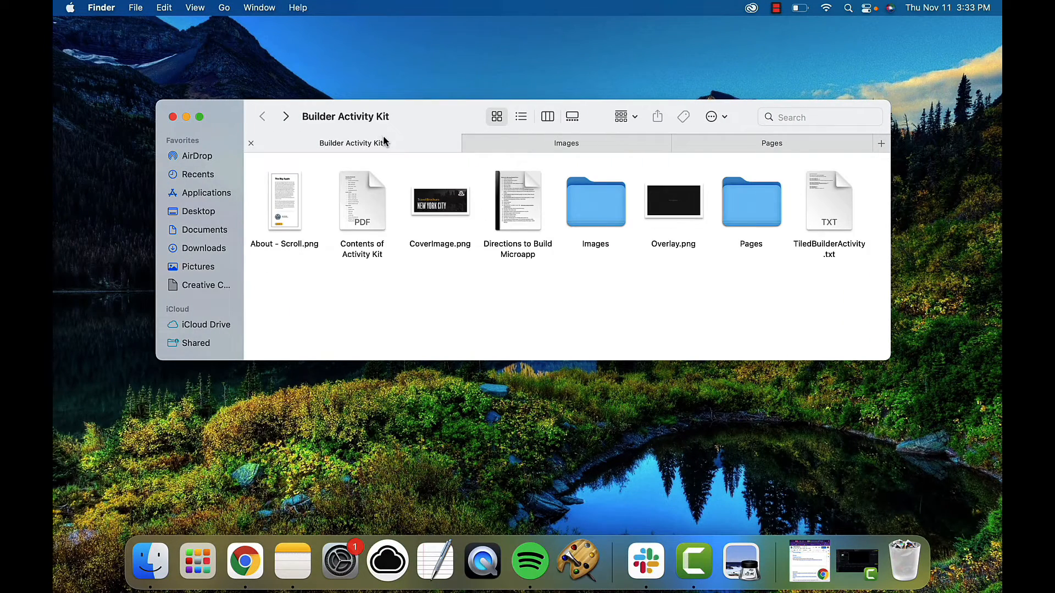
{"action": "left_click", "coordinate": [830, 203]}
{"action": "double_click", "coordinate": [830, 203]}
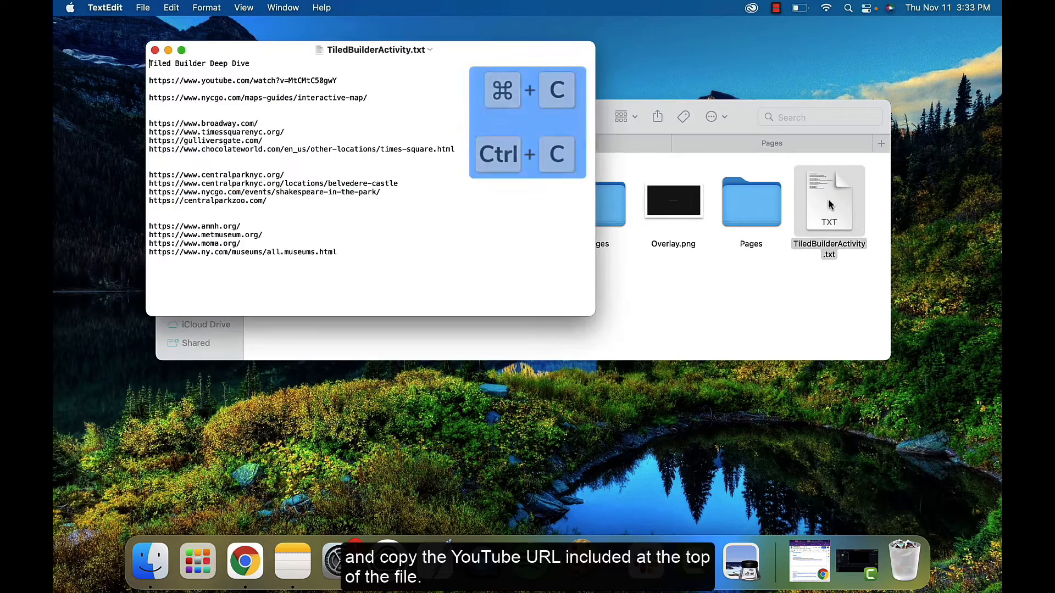
{"action": "left_click_drag", "start_coordinate": [288, 80], "coordinate": [143, 83]}
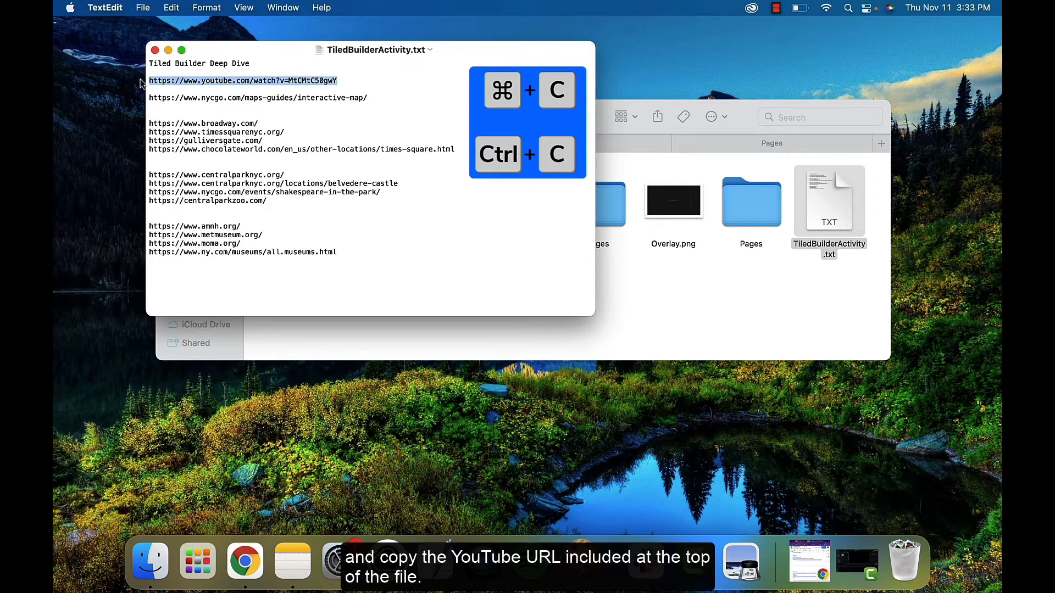
{"action": "key", "text": "super+c"}
{"action": "key", "text": "ctrl+Right"}
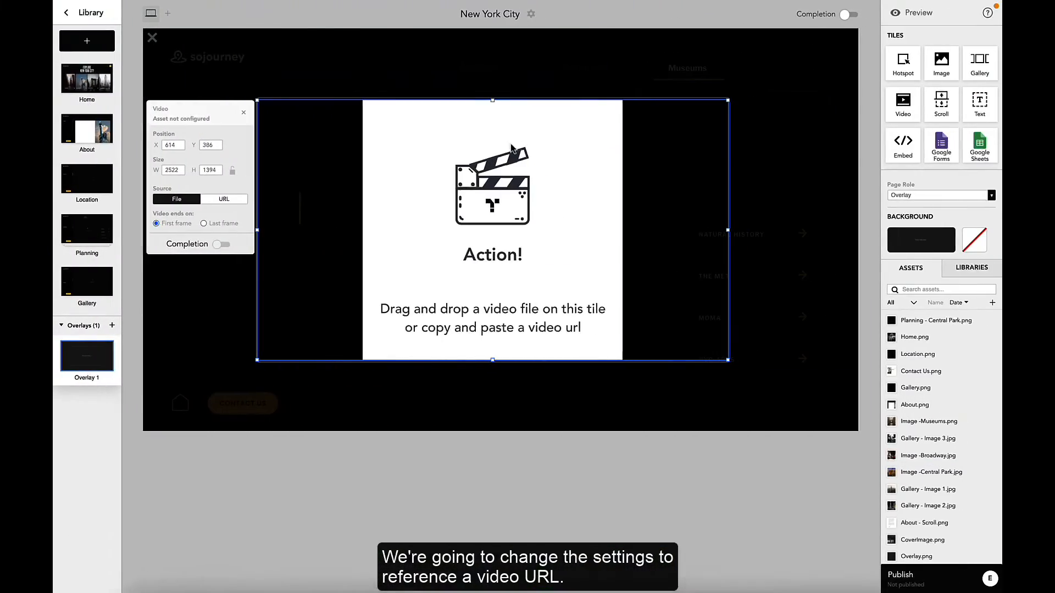
Step: Set the video source to the copied YouTube URL, enable Autoplay and set the action to Show controls
{"action": "left_click", "coordinate": [233, 207]}
{"action": "left_click", "coordinate": [225, 225]}
{"action": "key", "text": "super+v"}
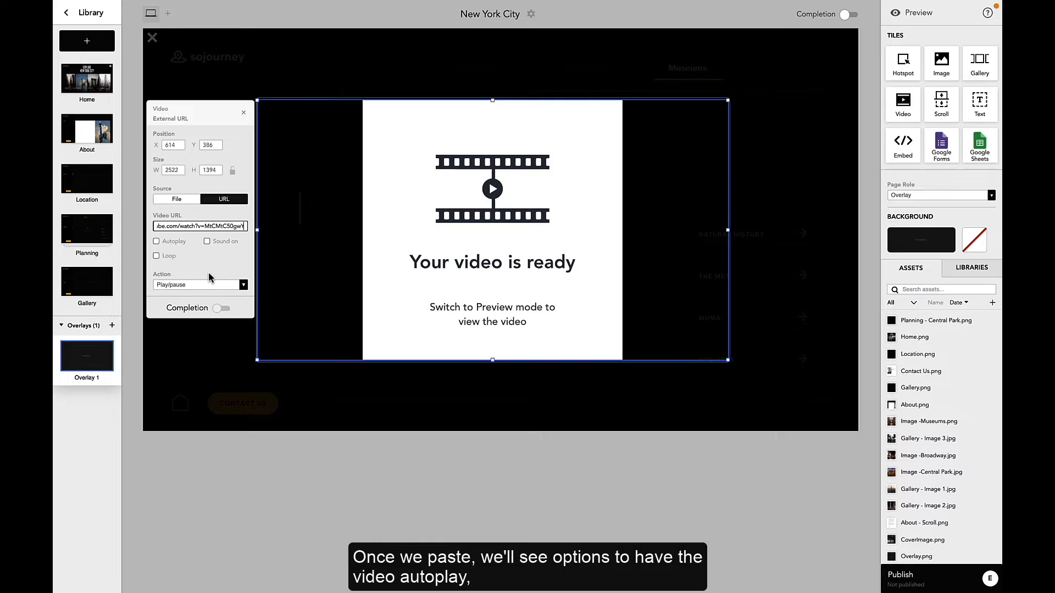
{"action": "left_click", "coordinate": [156, 242]}
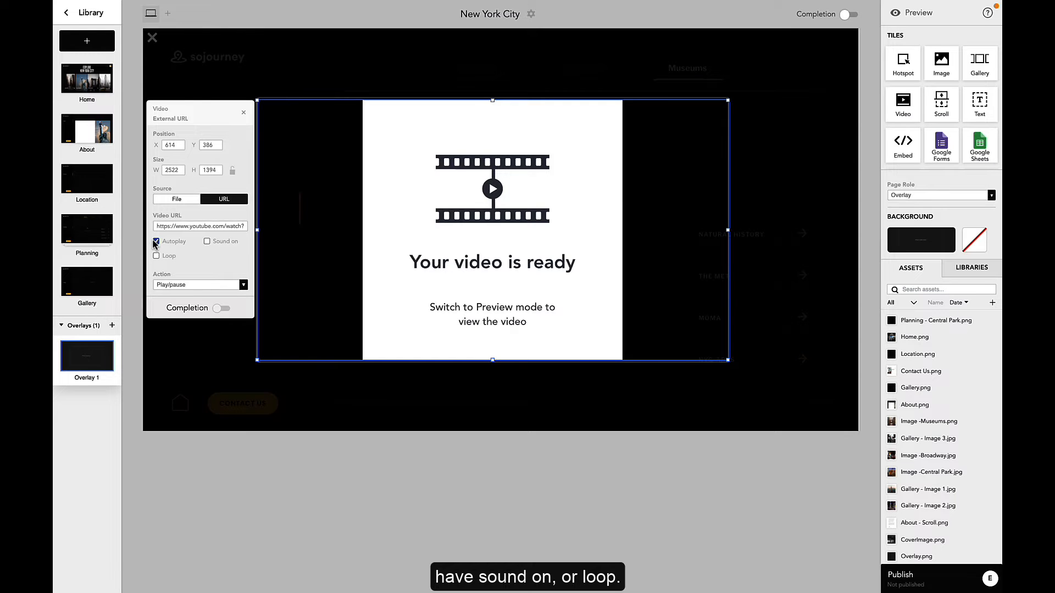
{"action": "left_click", "coordinate": [192, 285]}
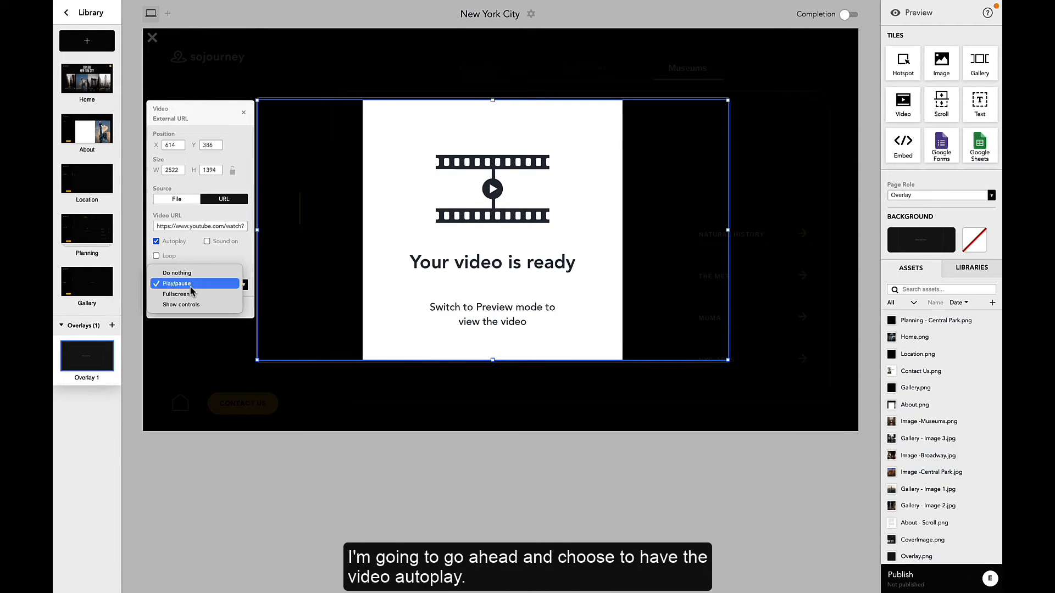
{"action": "left_click", "coordinate": [185, 305]}
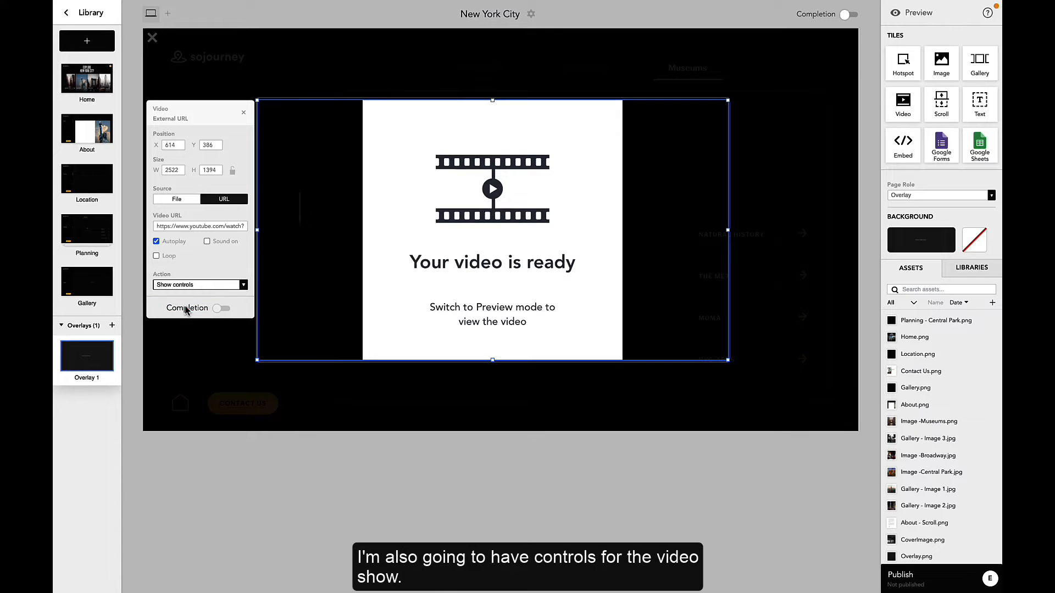
{"action": "left_click", "coordinate": [209, 352]}
{"action": "left_click", "coordinate": [365, 242]}
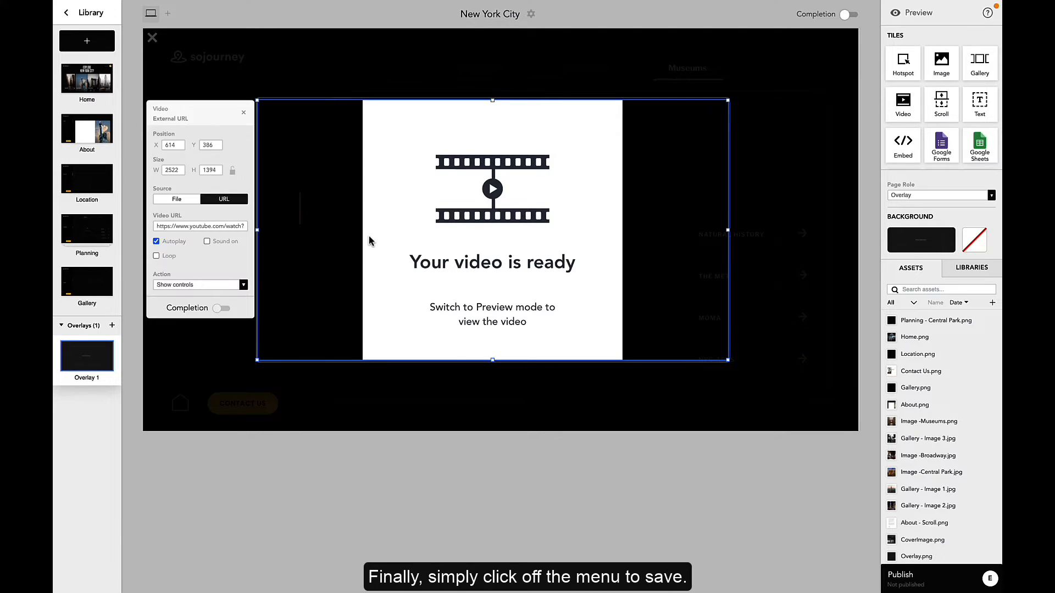
{"action": "left_click", "coordinate": [230, 339]}
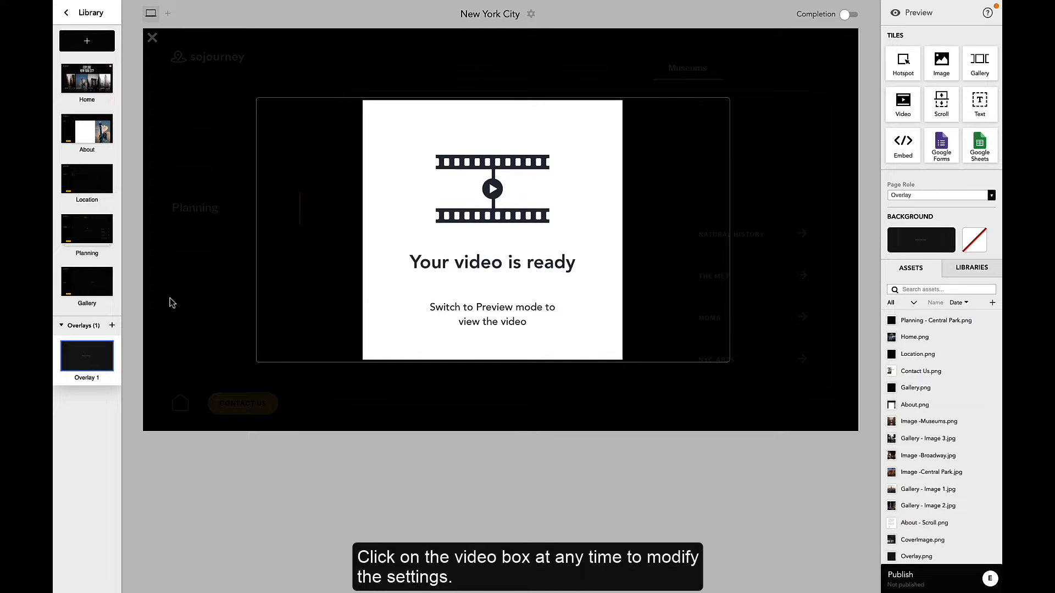
Step: On the Gallery page, add a gallery tile with Gallery - Image 1, 2 and 3, 2-second transitions and White controls
{"action": "left_click", "coordinate": [99, 287]}
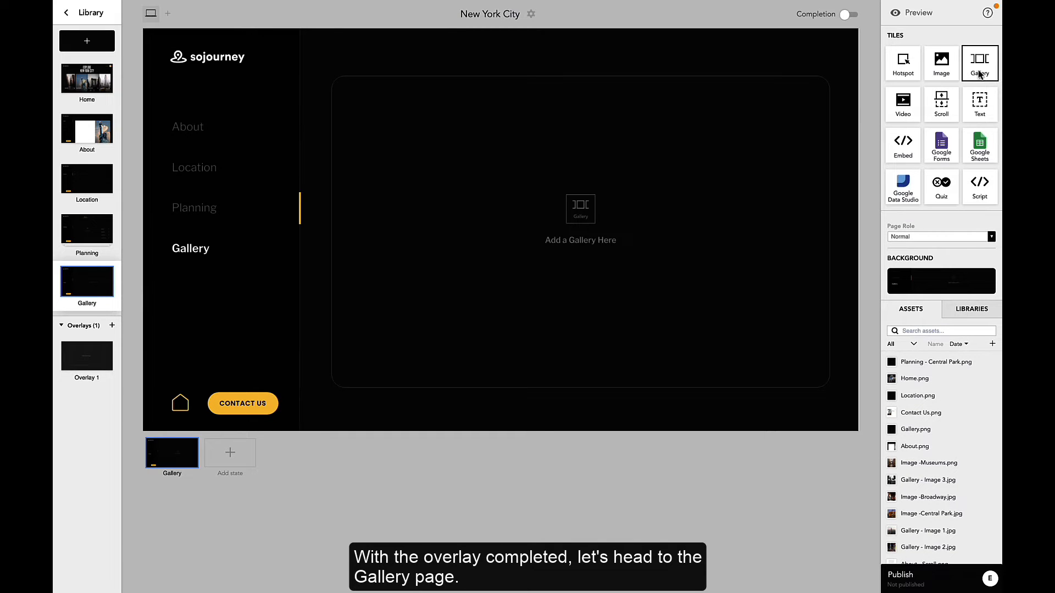
{"action": "left_click_drag", "start_coordinate": [979, 74], "coordinate": [824, 383]}
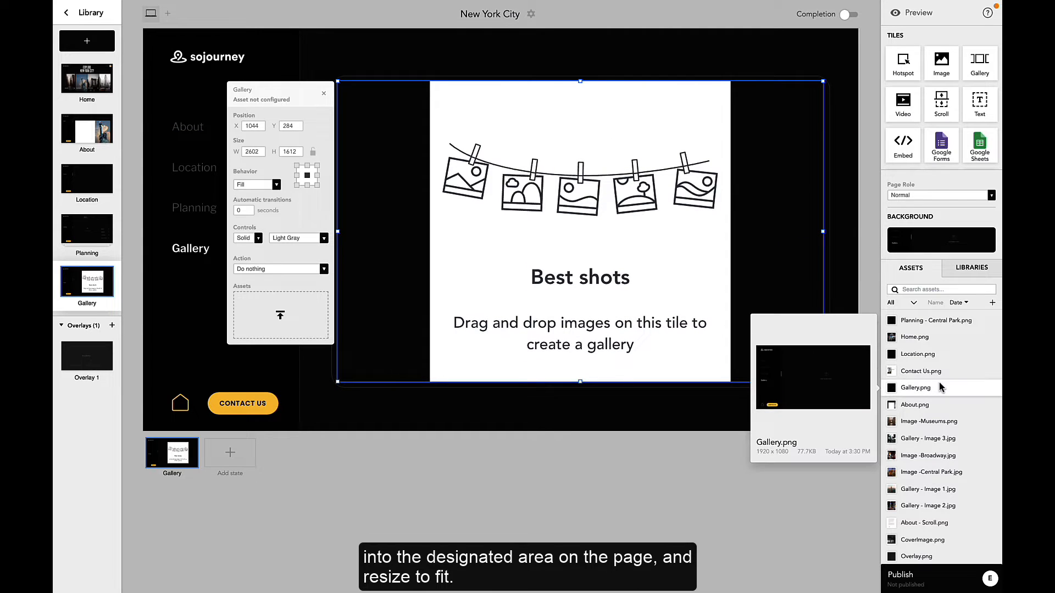
{"action": "left_click_drag", "start_coordinate": [925, 490], "coordinate": [712, 285]}
{"action": "left_click_drag", "start_coordinate": [928, 505], "coordinate": [681, 285]}
{"action": "left_click_drag", "start_coordinate": [932, 448], "coordinate": [691, 283]}
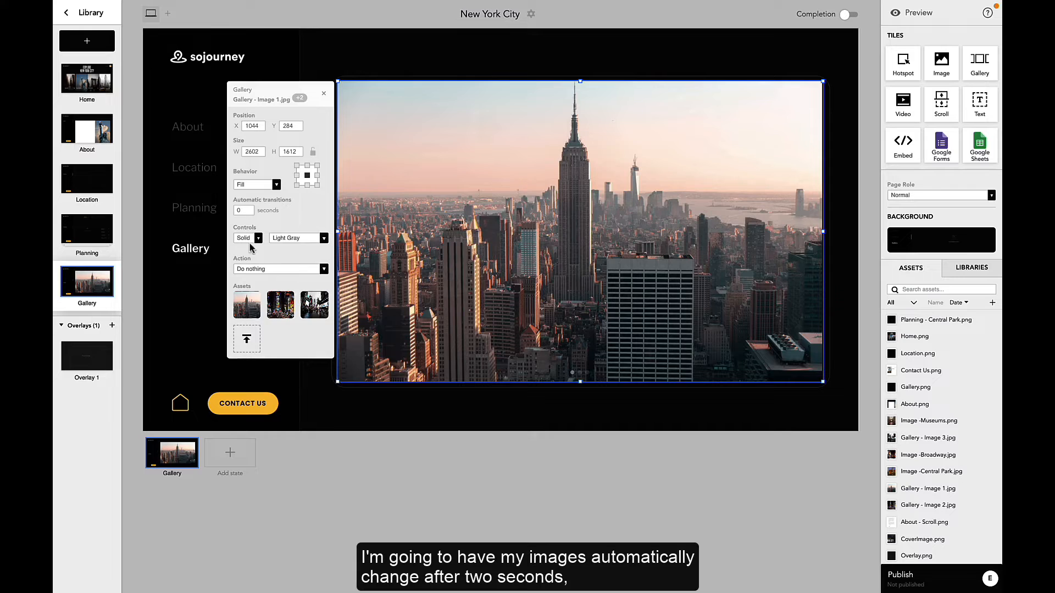
{"action": "left_click", "coordinate": [294, 238]}
{"action": "left_click", "coordinate": [295, 249]}
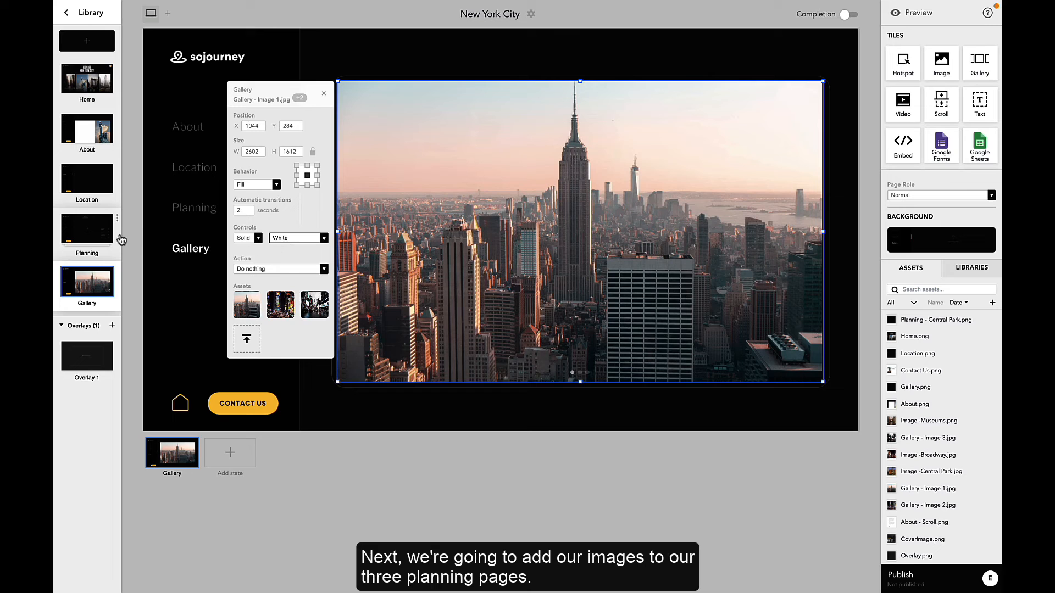
Step: On the Planning page, place Image -Broadway.jpg in the image area and resize it to fill the frame
{"action": "left_click", "coordinate": [91, 235]}
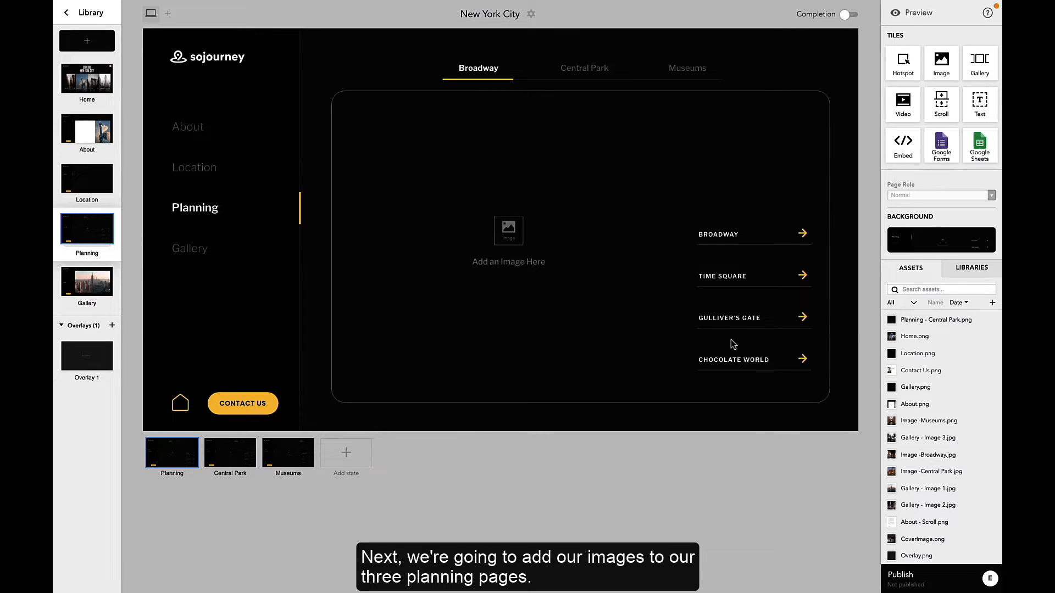
{"action": "mouse_move", "coordinate": [953, 453]}
{"action": "left_click_drag", "start_coordinate": [952, 457], "coordinate": [576, 367]}
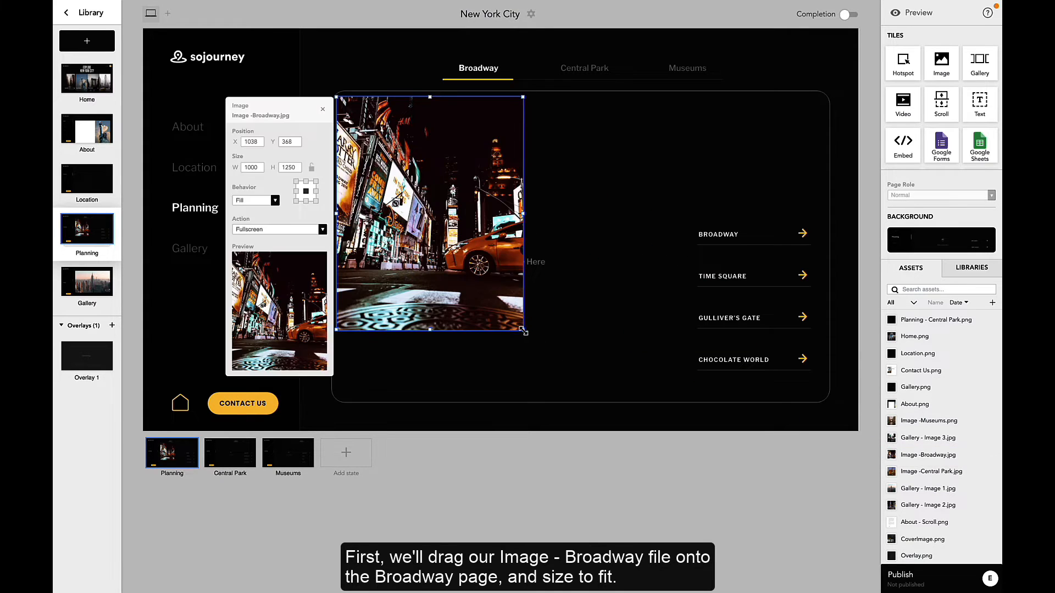
{"action": "left_click_drag", "start_coordinate": [523, 330], "coordinate": [679, 397]}
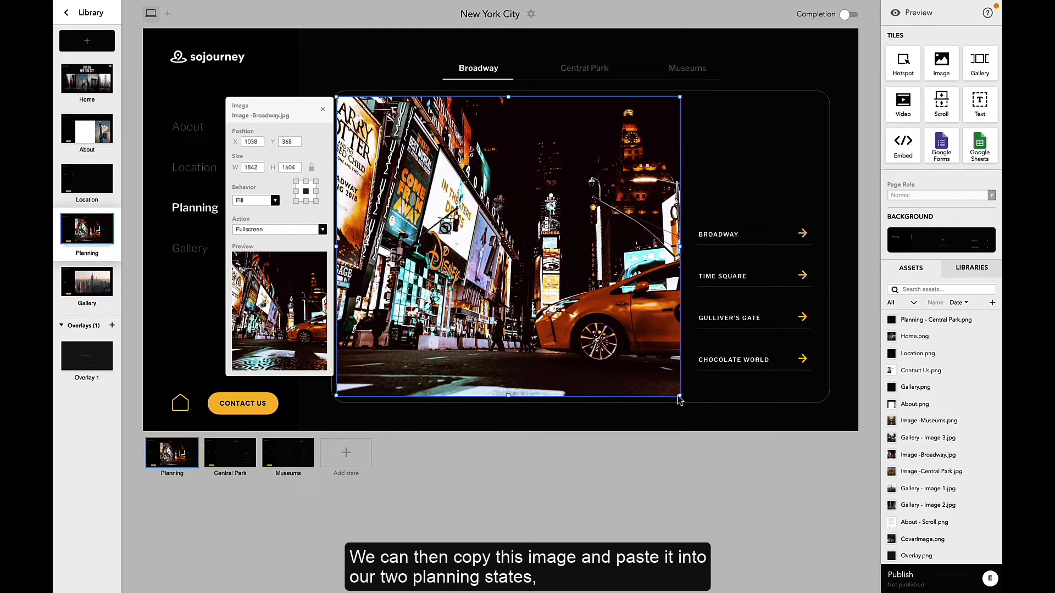
Step: Copy the Broadway image and paste it into the Central Park and Museums states
{"action": "key", "text": "ctrl+c"}
{"action": "left_click", "coordinate": [232, 454]}
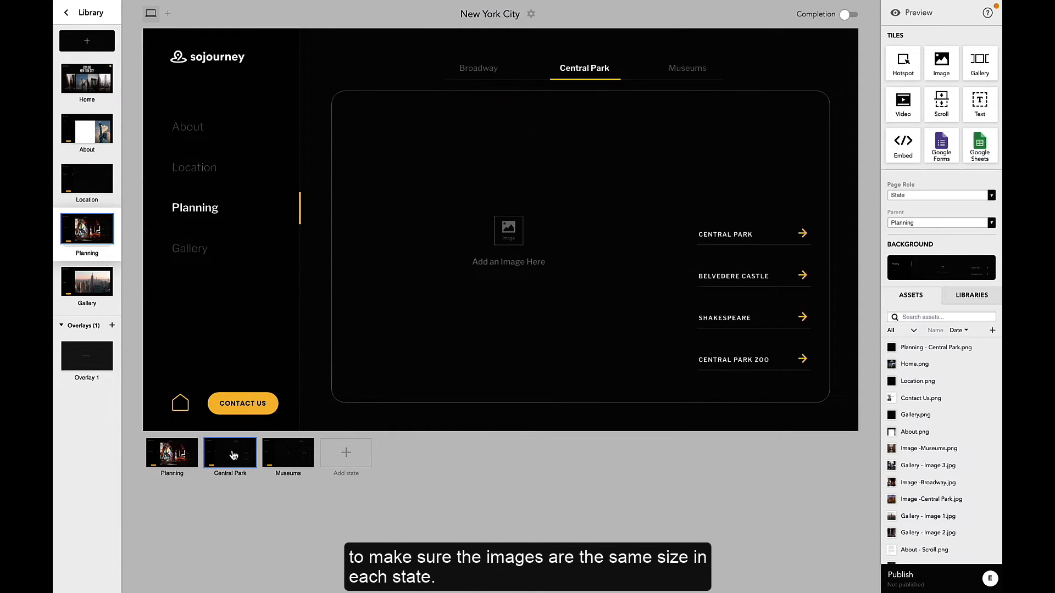
{"action": "key", "text": "ctrl+v"}
{"action": "left_click", "coordinate": [286, 456]}
{"action": "key", "text": "ctrl+v"}
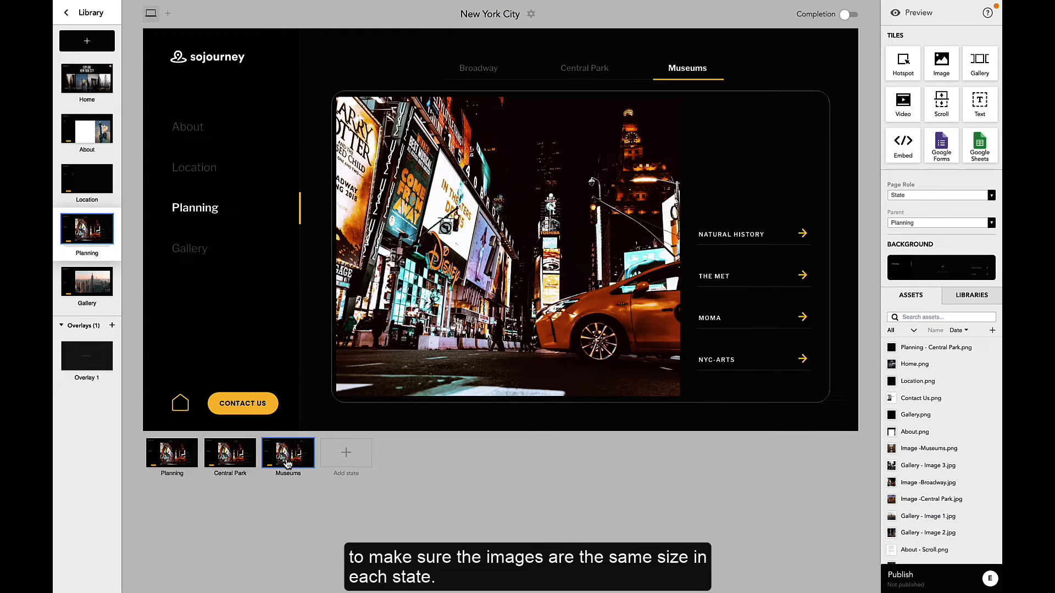
Step: Replace the pasted image with Image -Central Park.jpg in the Central Park state and Image -Museums.png in the Museums state
{"action": "left_click", "coordinate": [239, 461]}
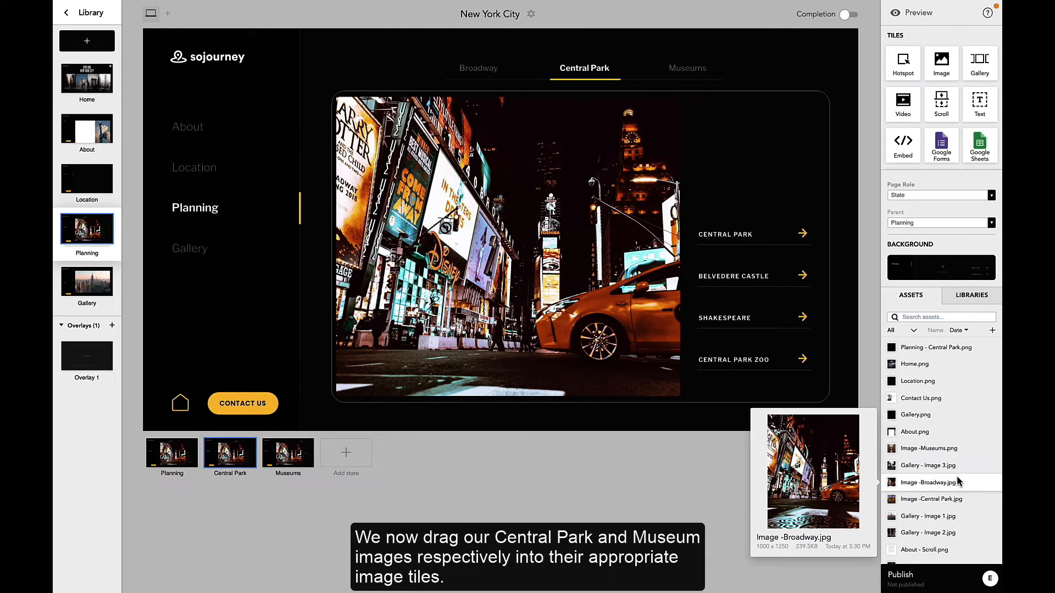
{"action": "left_click_drag", "start_coordinate": [959, 499], "coordinate": [569, 328]}
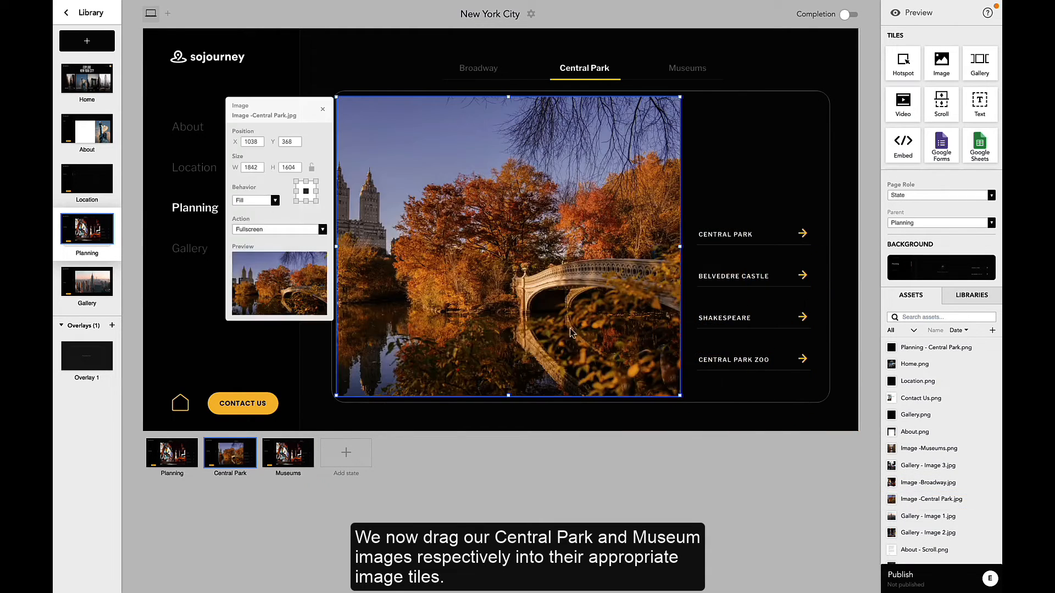
{"action": "left_click", "coordinate": [280, 463]}
{"action": "left_click_drag", "start_coordinate": [928, 449], "coordinate": [569, 273]}
{"action": "left_click", "coordinate": [645, 499]}
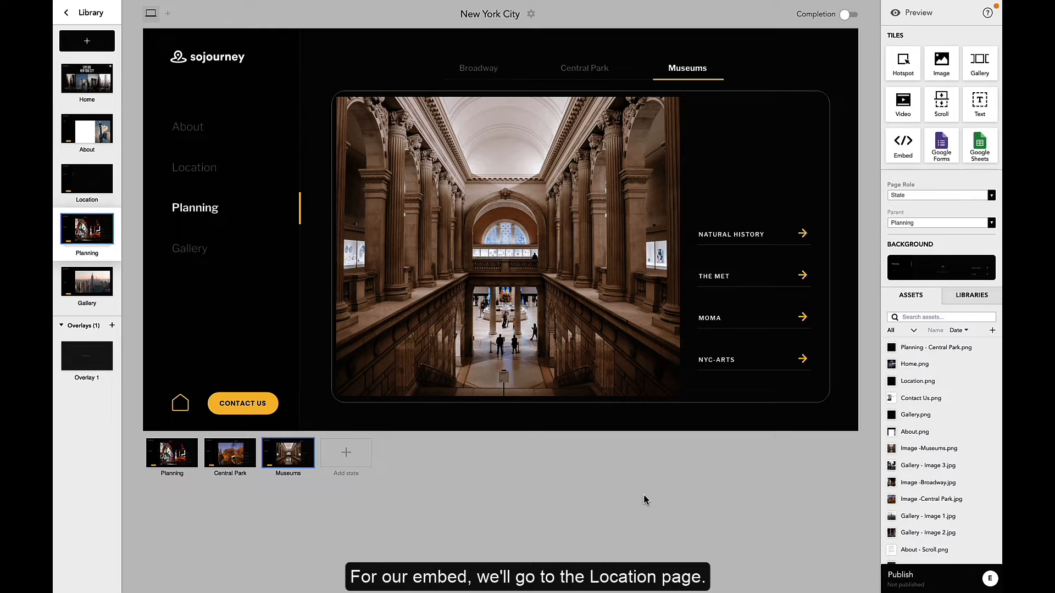
Step: On the Location page, add an embed tile and resize it to fill the frame
{"action": "left_click", "coordinate": [75, 183]}
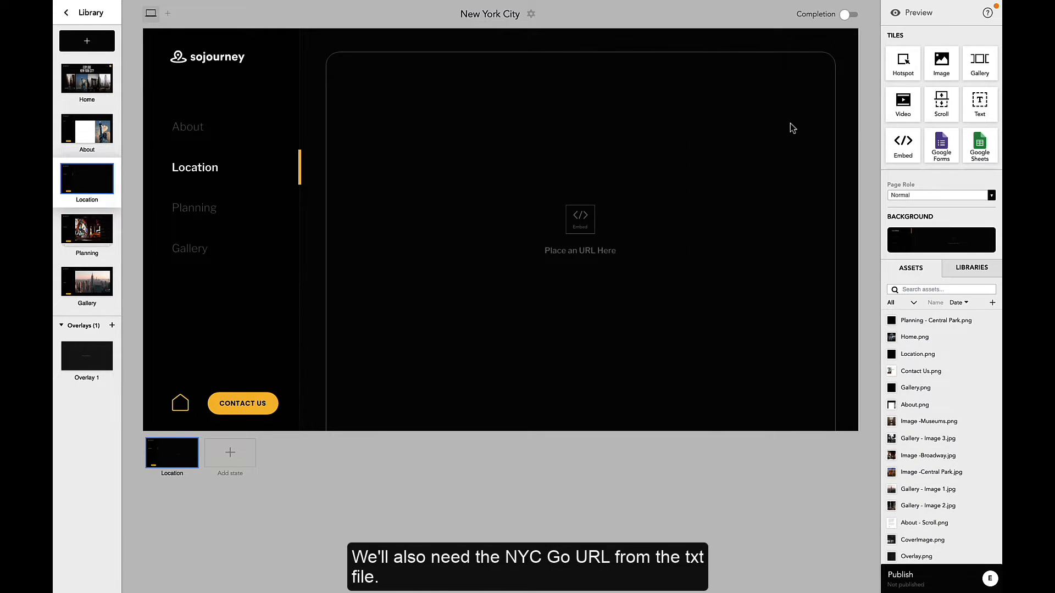
{"action": "left_click_drag", "start_coordinate": [903, 144], "coordinate": [367, 98]}
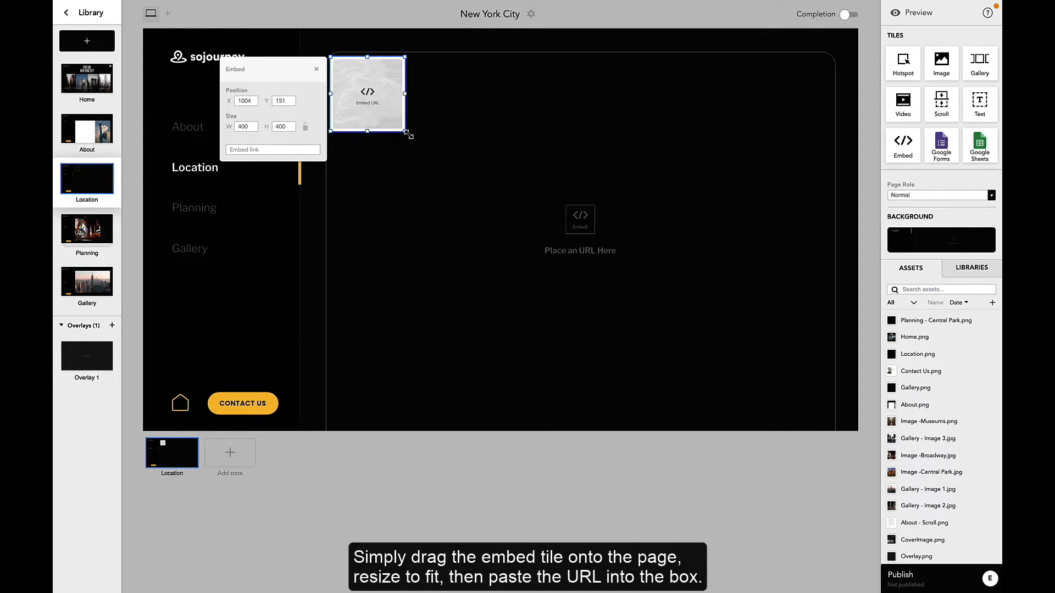
{"action": "left_click_drag", "start_coordinate": [408, 135], "coordinate": [831, 423]}
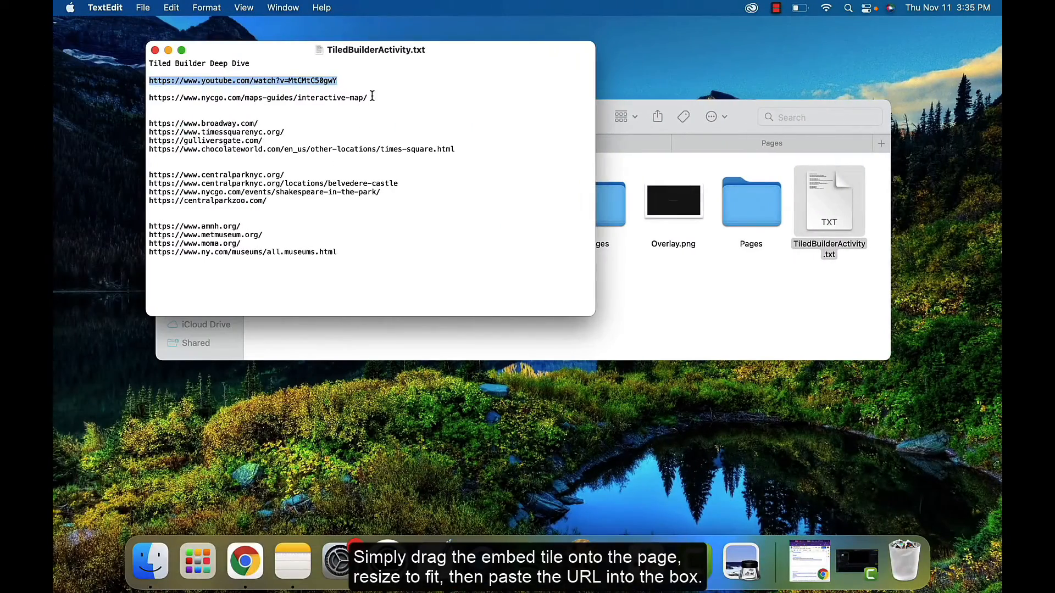
Step: Copy the NYC interactive map URL from the text file and paste it into the Location page's embed tile
{"action": "left_click_drag", "start_coordinate": [372, 96], "coordinate": [144, 96]}
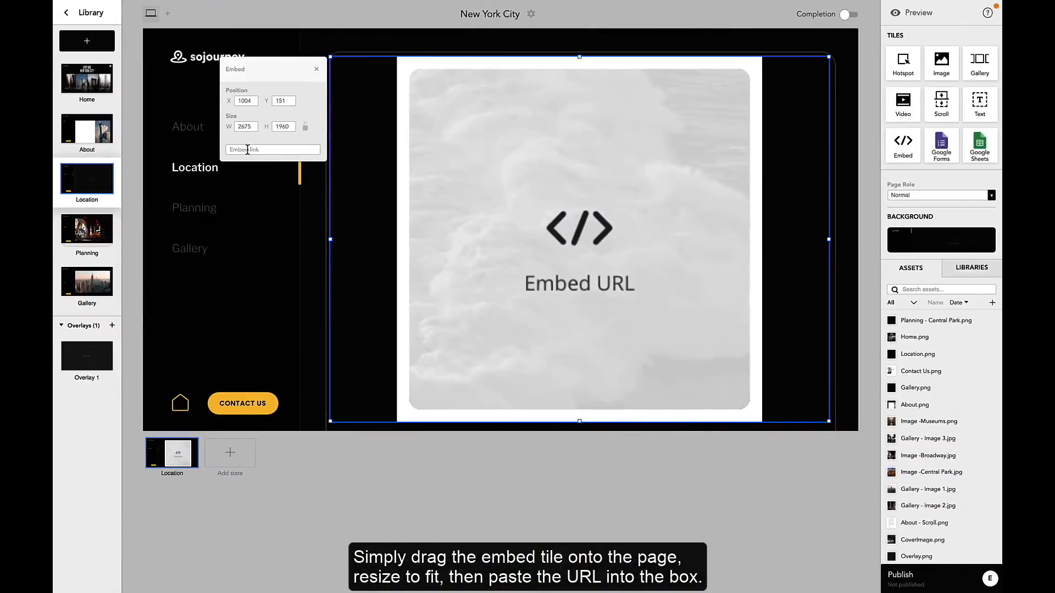
{"action": "key", "text": "super+v"}
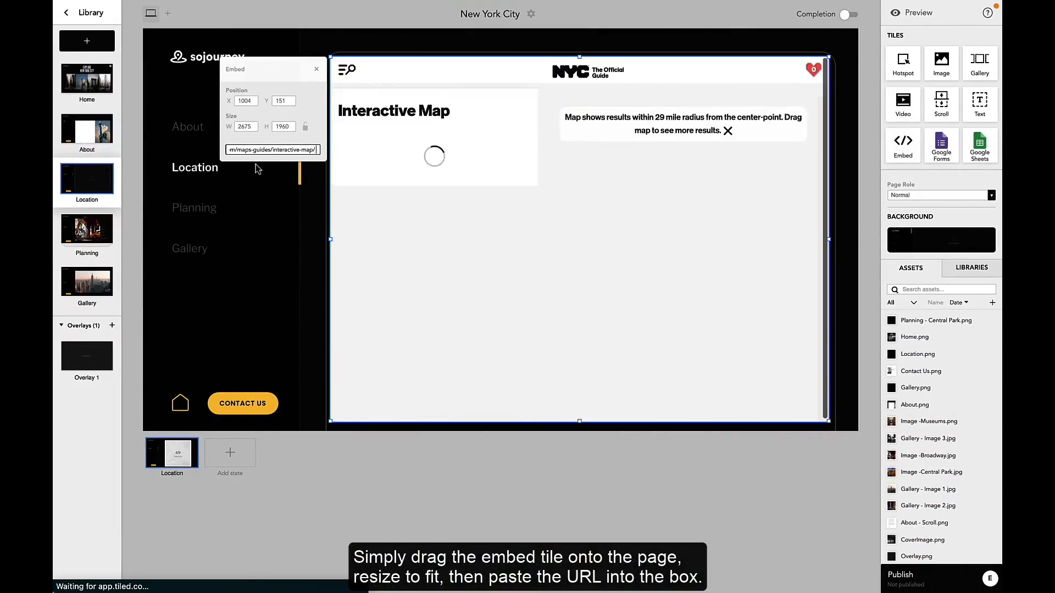
{"action": "left_click", "coordinate": [268, 246]}
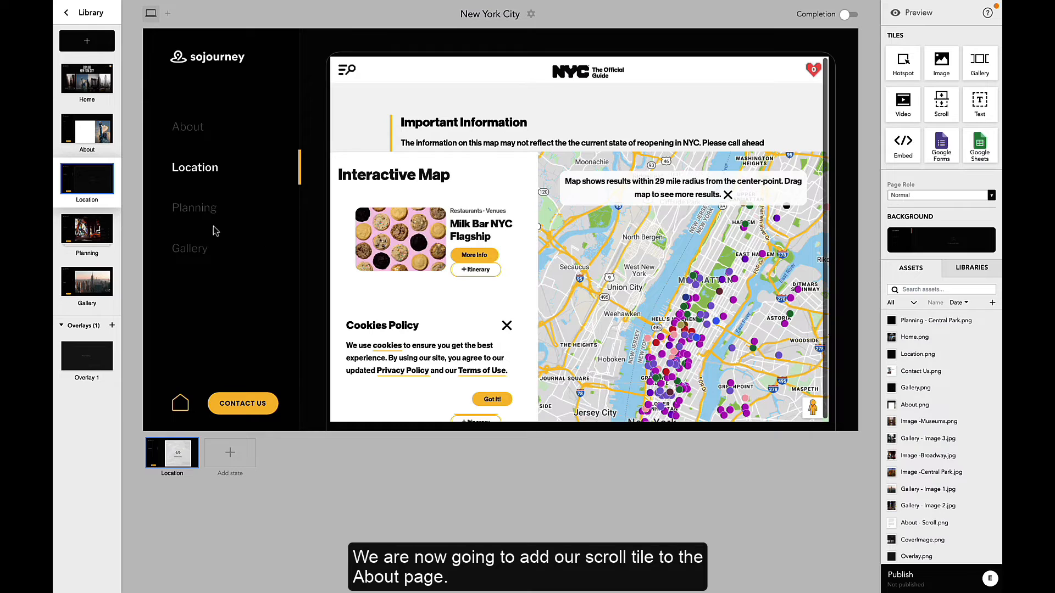
Step: On the About page, add a scroll tile sized to fill the white panel and set About - Scroll.png as its image
{"action": "left_click", "coordinate": [89, 135]}
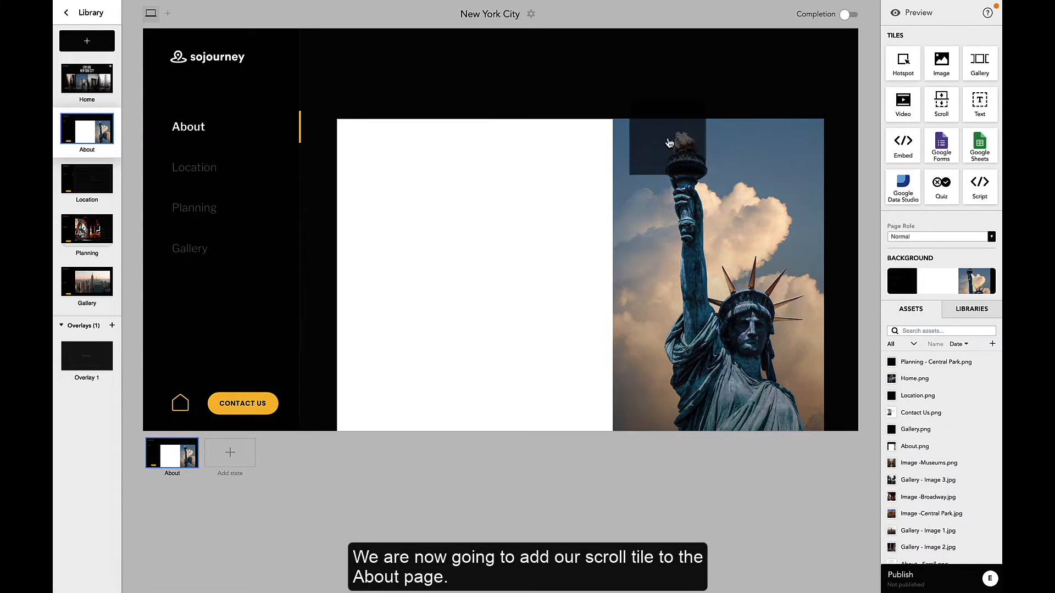
{"action": "left_click_drag", "start_coordinate": [669, 144], "coordinate": [374, 159]}
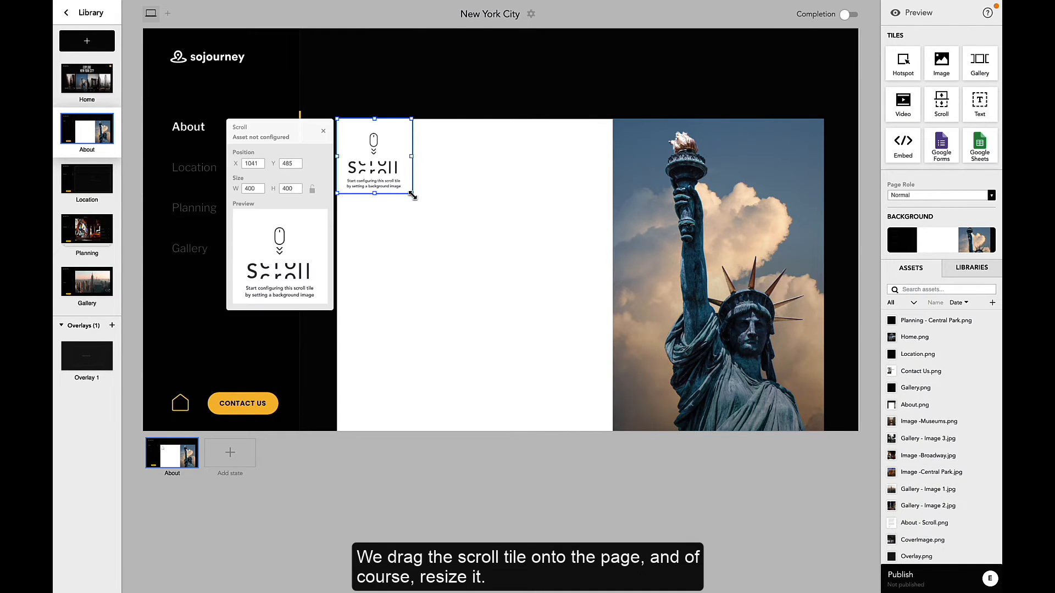
{"action": "left_click_drag", "start_coordinate": [411, 193], "coordinate": [614, 435]}
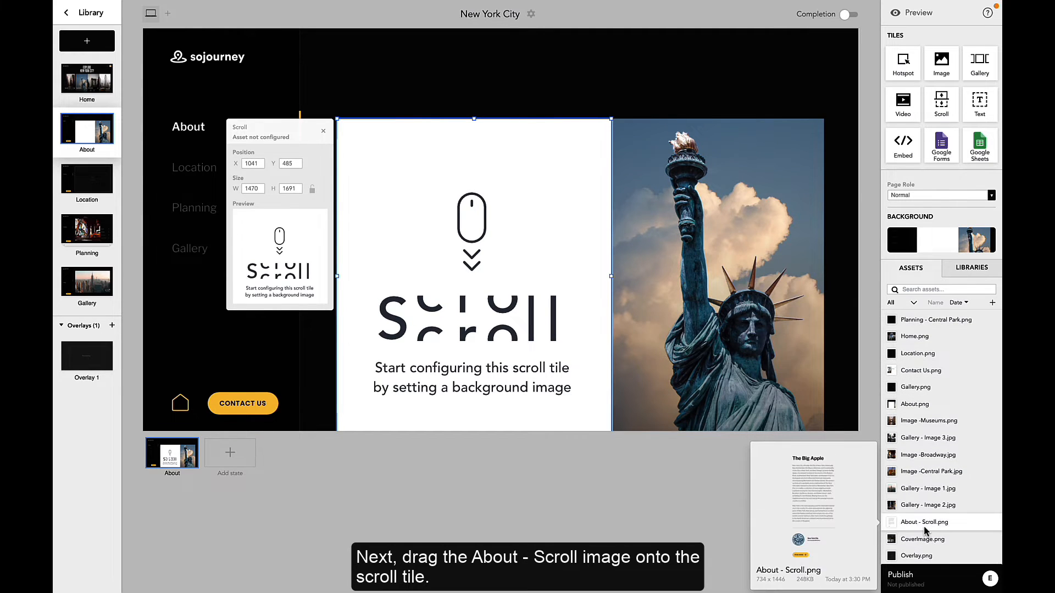
{"action": "left_click_drag", "start_coordinate": [925, 529], "coordinate": [528, 339]}
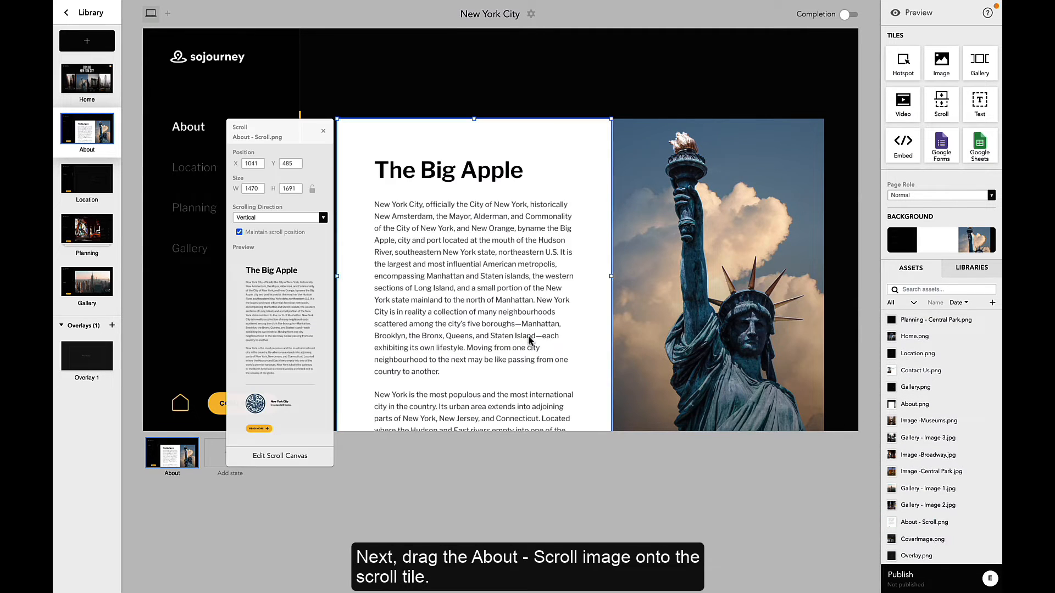
{"action": "left_click", "coordinate": [523, 481]}
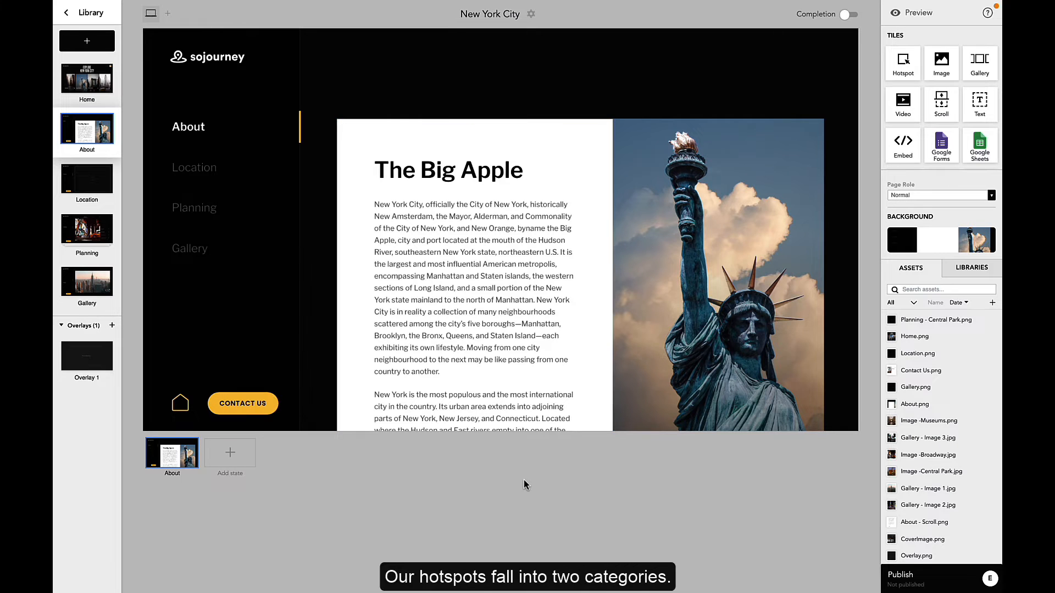
Step: On the Home page, add a hotspot covering the four section panels with four targets in horizontal orientation
{"action": "left_click", "coordinate": [86, 81]}
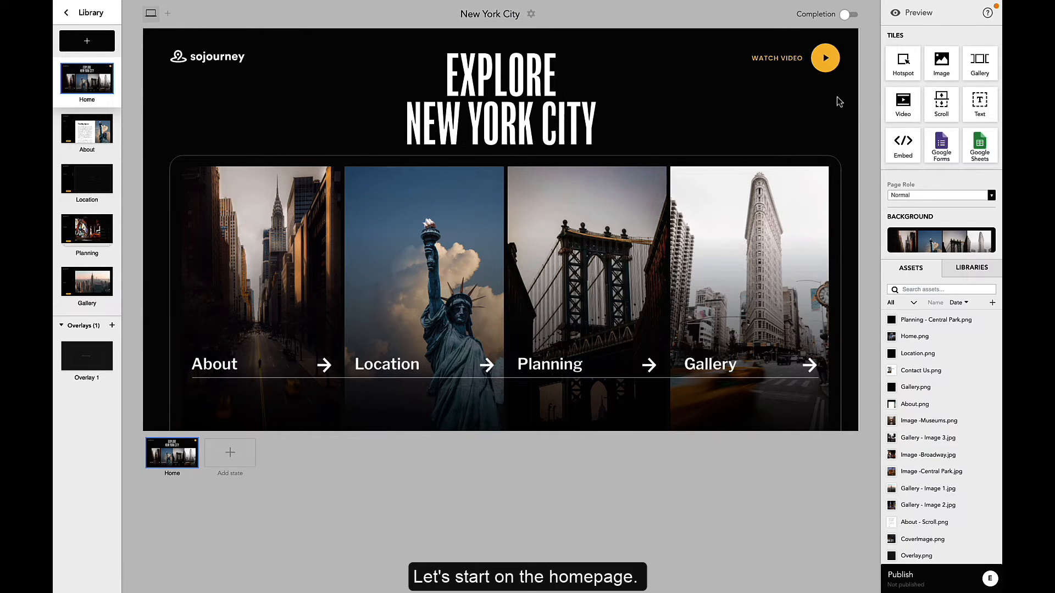
{"action": "left_click_drag", "start_coordinate": [904, 65], "coordinate": [212, 201]}
{"action": "left_click_drag", "start_coordinate": [250, 238], "coordinate": [833, 438]}
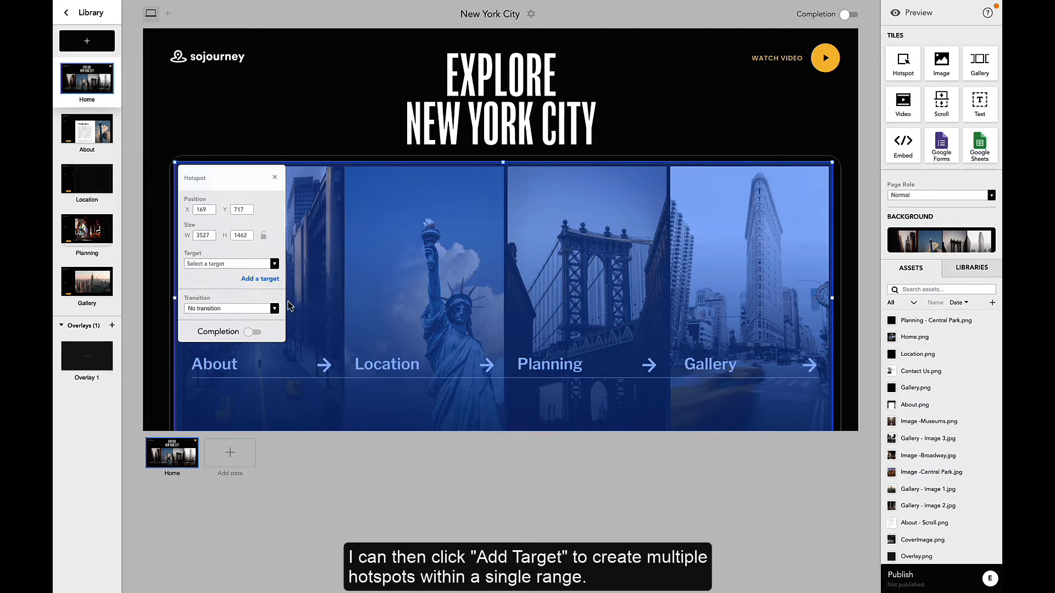
{"action": "left_click", "coordinate": [267, 280]}
{"action": "left_click", "coordinate": [262, 309]}
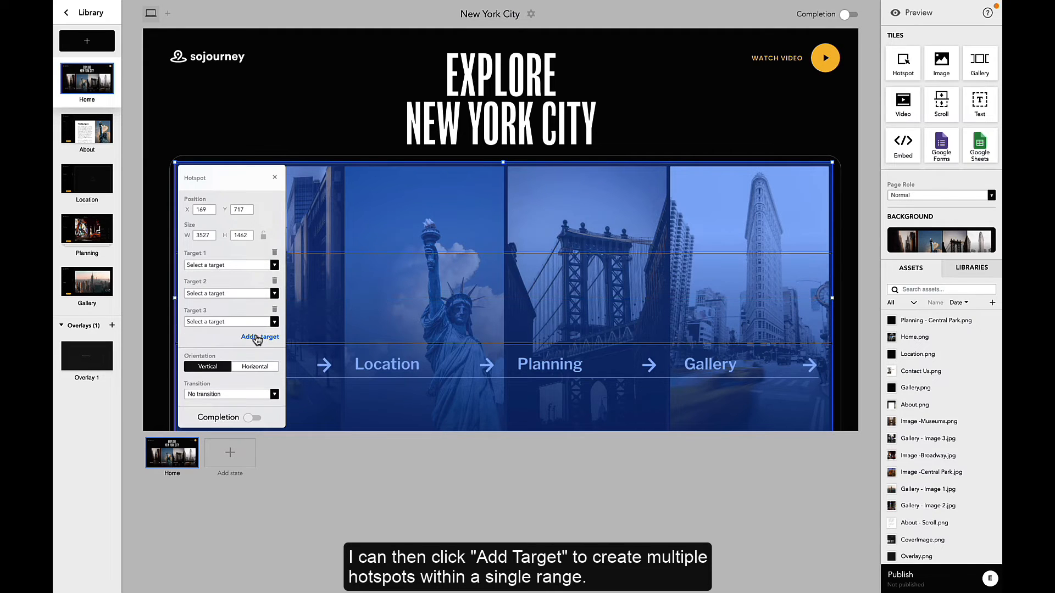
{"action": "left_click", "coordinate": [256, 337]}
{"action": "left_click", "coordinate": [256, 396]}
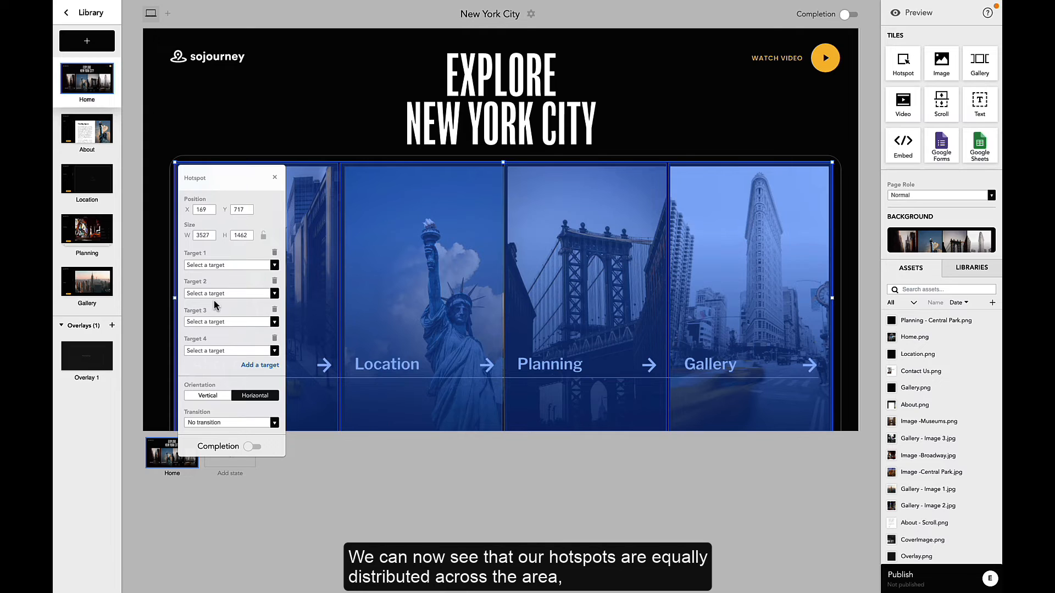
Step: Set the Home hotspot's four targets to About, Location, Planning and Gallery
{"action": "left_click", "coordinate": [273, 265]}
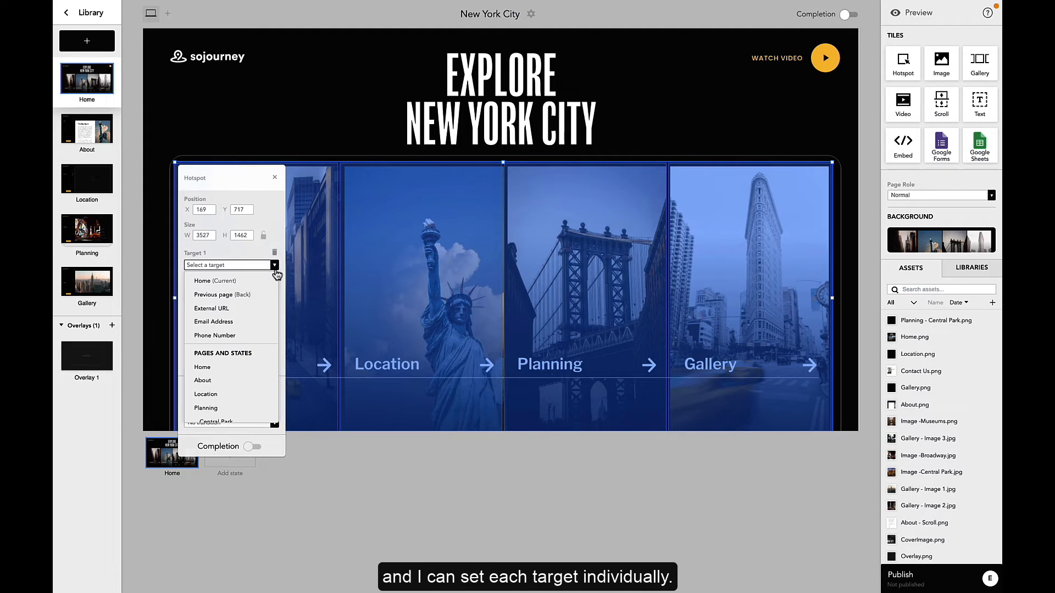
{"action": "left_click", "coordinate": [257, 383]}
{"action": "left_click", "coordinate": [238, 295]}
{"action": "left_click", "coordinate": [218, 424]}
{"action": "left_click", "coordinate": [217, 323]}
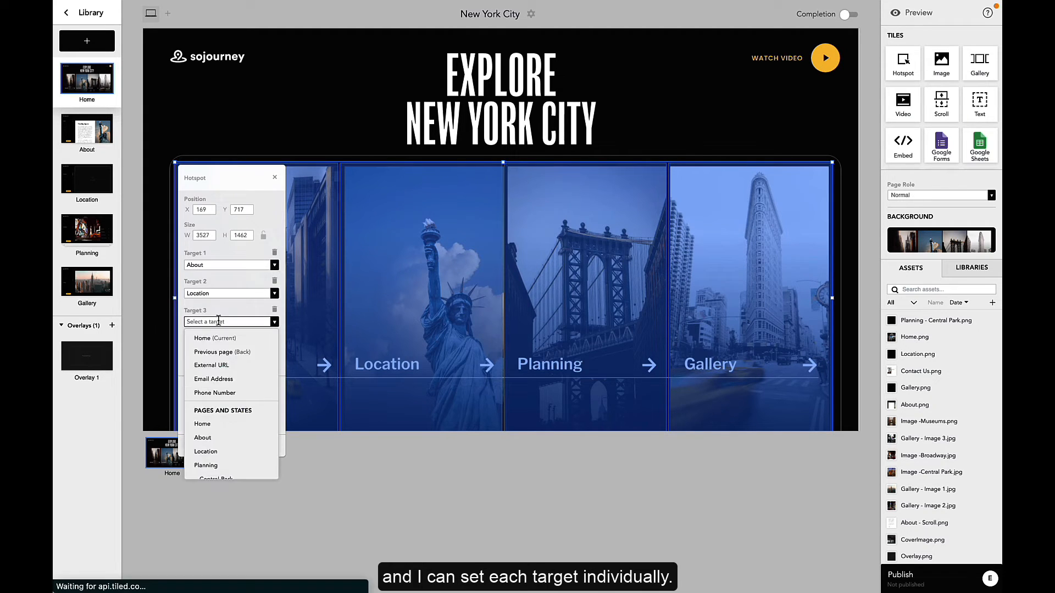
{"action": "left_click", "coordinate": [214, 465]}
{"action": "left_click", "coordinate": [230, 350]}
{"action": "left_click", "coordinate": [218, 475]}
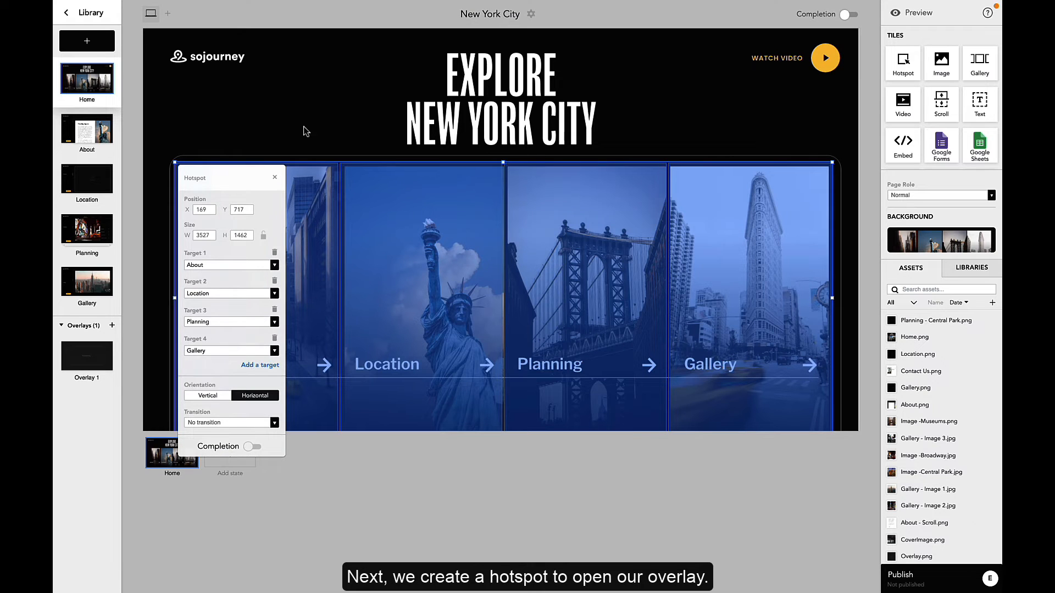
Step: Add a hotspot over the Watch Video button that targets the overlay
{"action": "left_click", "coordinate": [309, 114]}
{"action": "left_click_drag", "start_coordinate": [904, 66], "coordinate": [853, 81]}
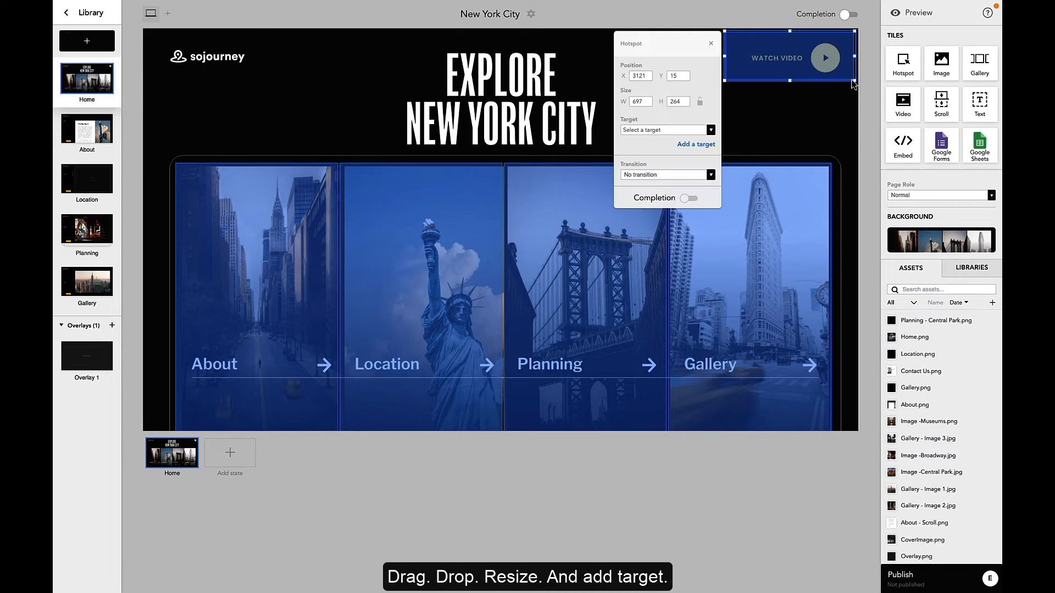
{"action": "left_click", "coordinate": [651, 131]}
{"action": "left_click", "coordinate": [644, 287]}
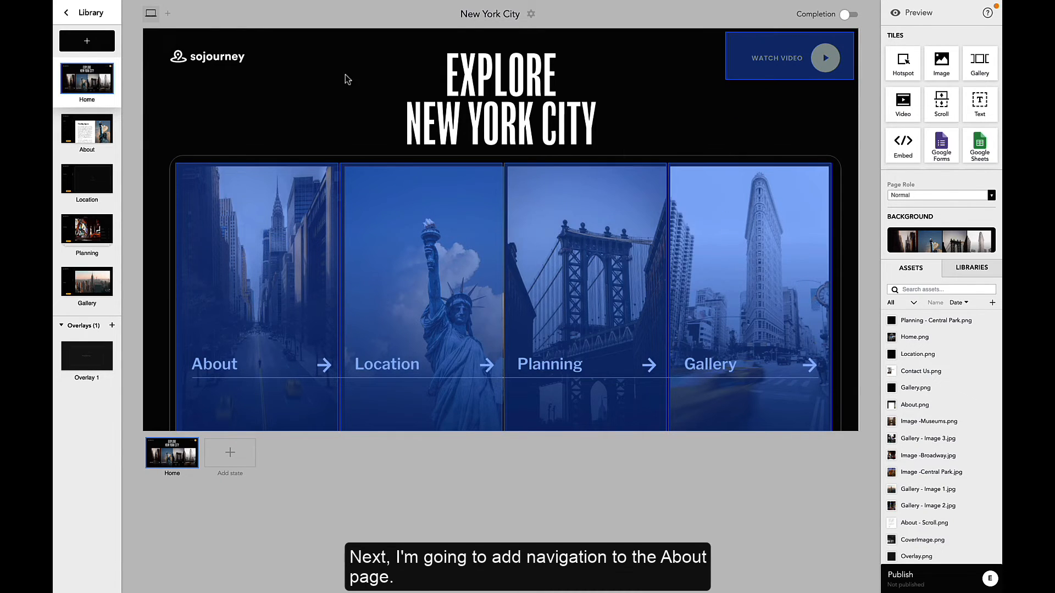
Step: On the About page, add a hotspot over the four-item side menu with four targets and fit its edges
{"action": "left_click", "coordinate": [95, 130]}
{"action": "left_click_drag", "start_coordinate": [903, 62], "coordinate": [298, 273]}
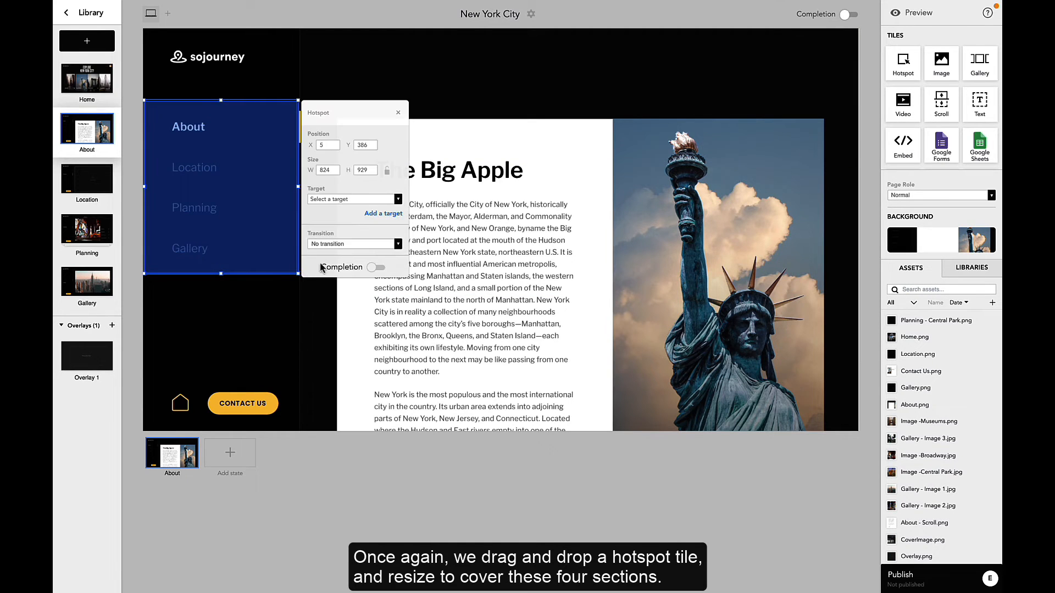
{"action": "left_click", "coordinate": [383, 215]}
{"action": "left_click", "coordinate": [383, 244]}
{"action": "left_click", "coordinate": [380, 271]}
{"action": "left_click_drag", "start_coordinate": [258, 164], "coordinate": [256, 180]}
{"action": "left_click_drag", "start_coordinate": [221, 101], "coordinate": [221, 109]}
{"action": "left_click_drag", "start_coordinate": [221, 273], "coordinate": [220, 265]}
Step: Set the side menu hotspot's targets to About, Location, Planning and Gallery
{"action": "left_click", "coordinate": [350, 207]}
{"action": "left_click", "coordinate": [337, 223]}
{"action": "left_click", "coordinate": [351, 237]}
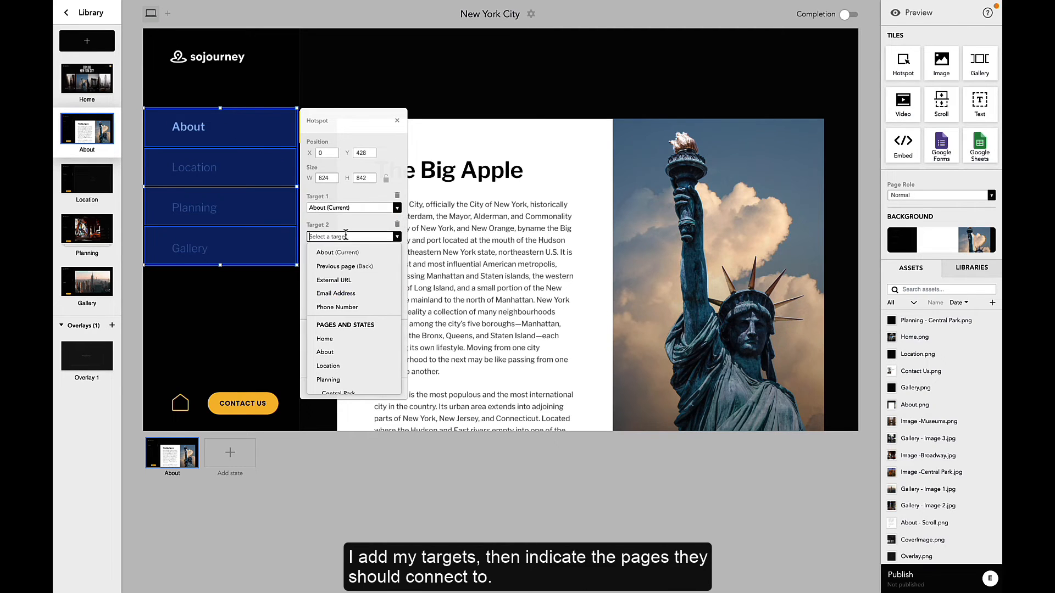
{"action": "left_click", "coordinate": [330, 366]}
{"action": "left_click", "coordinate": [352, 265]}
{"action": "left_click", "coordinate": [328, 408]}
{"action": "left_click", "coordinate": [352, 293]}
{"action": "scroll", "coordinate": [337, 406], "scroll_direction": "down", "scroll_amount": 2}
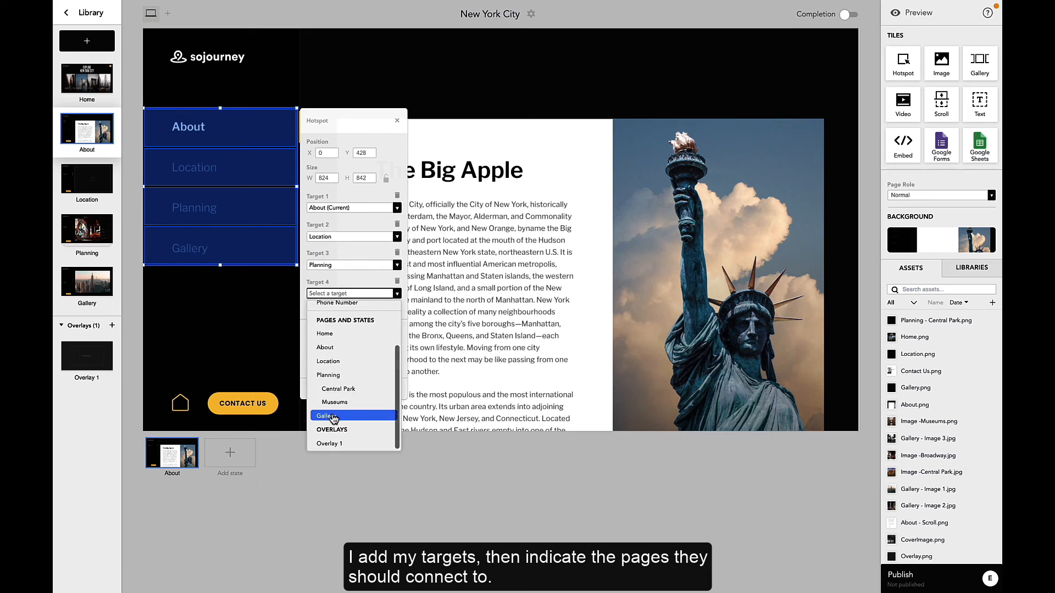
{"action": "left_click", "coordinate": [337, 414]}
Step: Add a hotspot over the home icon that targets the Home page
{"action": "left_click_drag", "start_coordinate": [902, 71], "coordinate": [173, 392]}
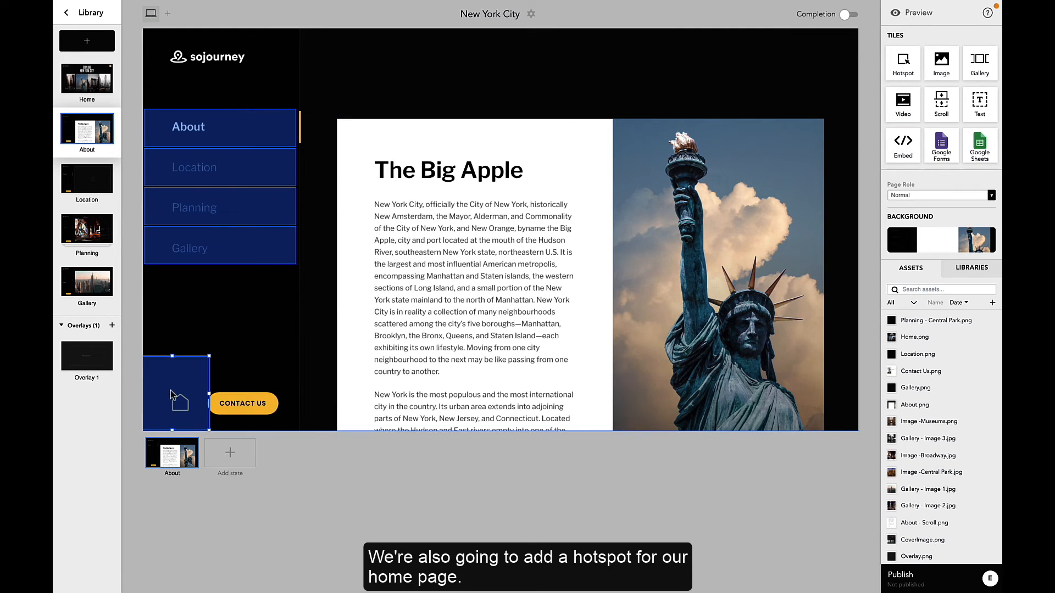
{"action": "left_click_drag", "start_coordinate": [210, 360], "coordinate": [158, 380]}
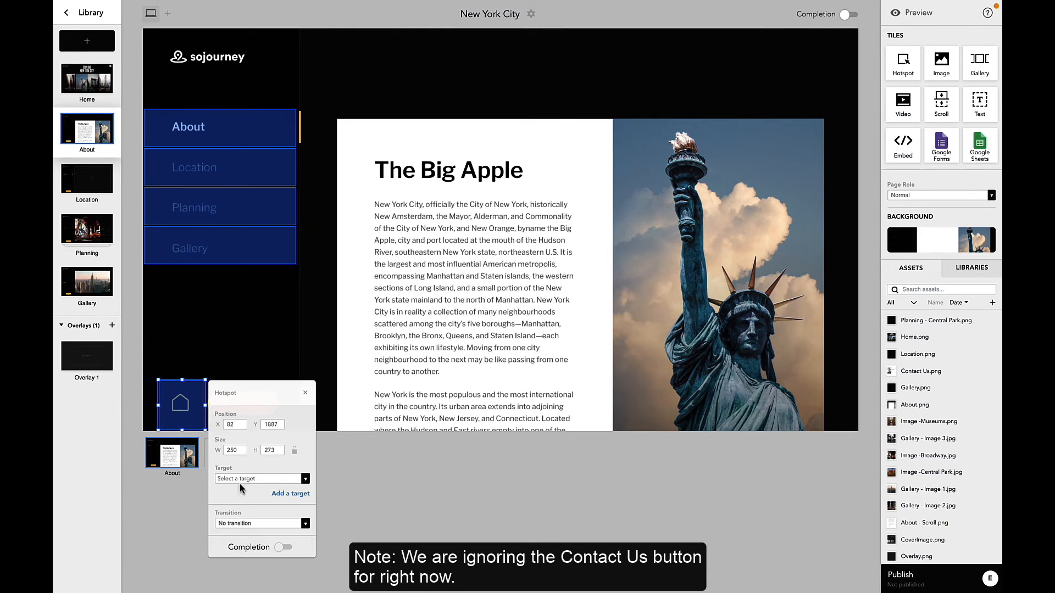
{"action": "left_click", "coordinate": [244, 479]}
{"action": "left_click", "coordinate": [244, 419]}
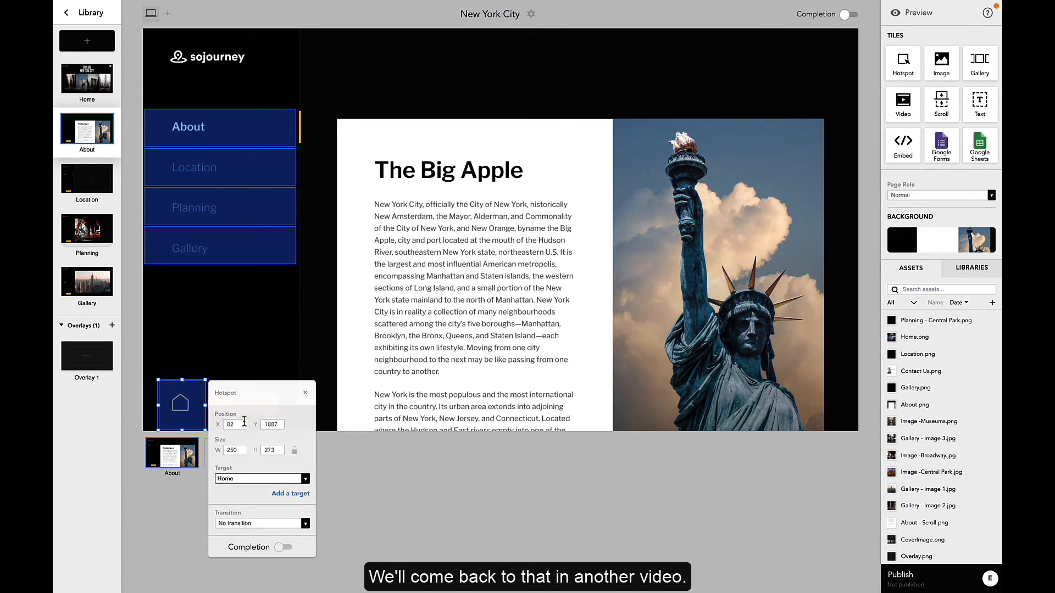
{"action": "left_click", "coordinate": [244, 341]}
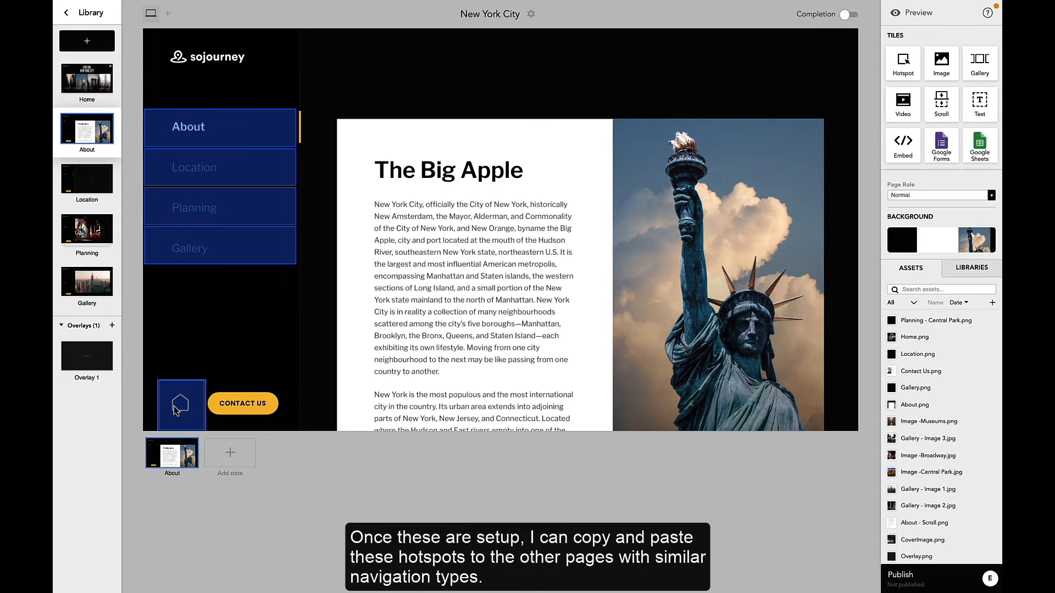
Step: Copy all the About page hotspots and paste them onto the Location, Planning and Gallery pages
{"action": "key", "text": "super+a"}
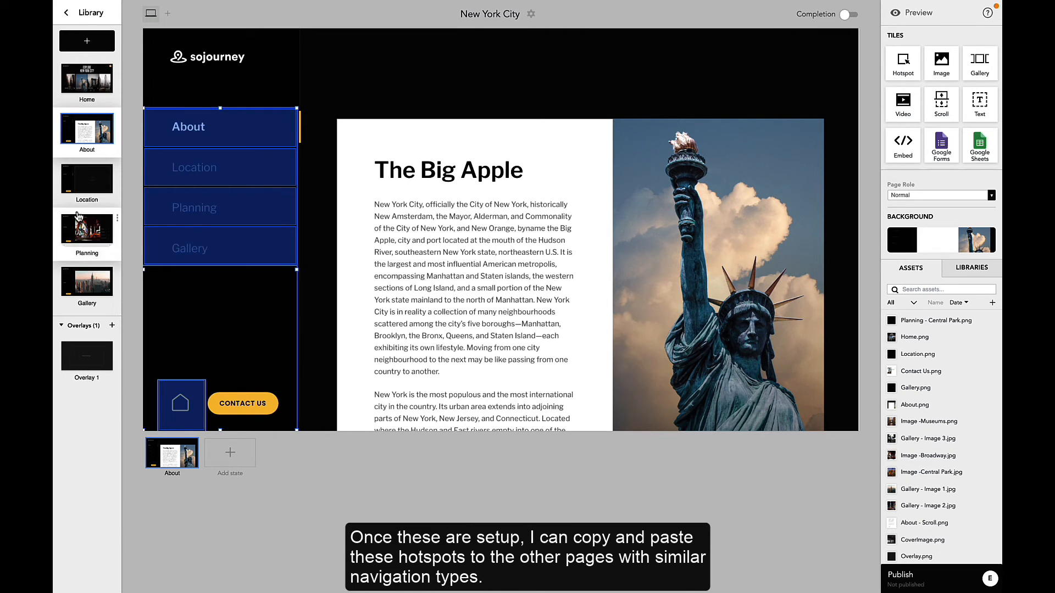
{"action": "left_click", "coordinate": [86, 179]}
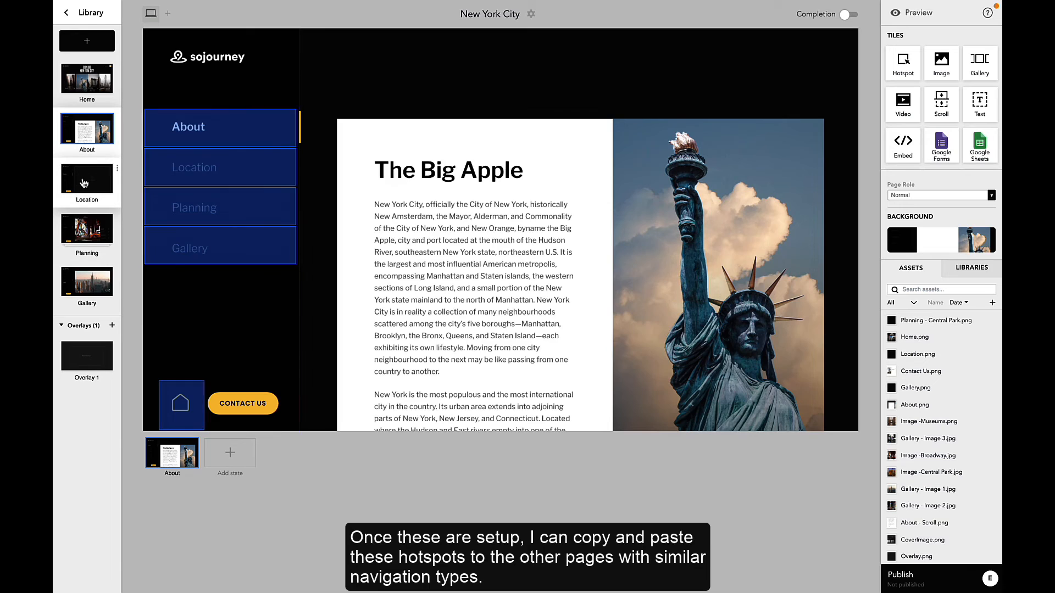
{"action": "left_click", "coordinate": [94, 239]}
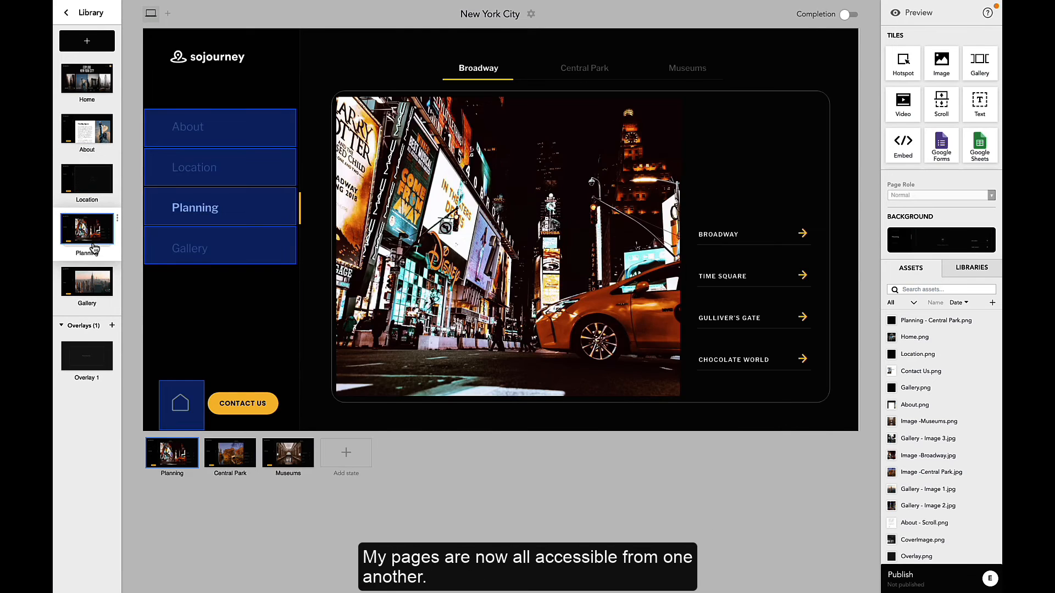
{"action": "left_click", "coordinate": [91, 297]}
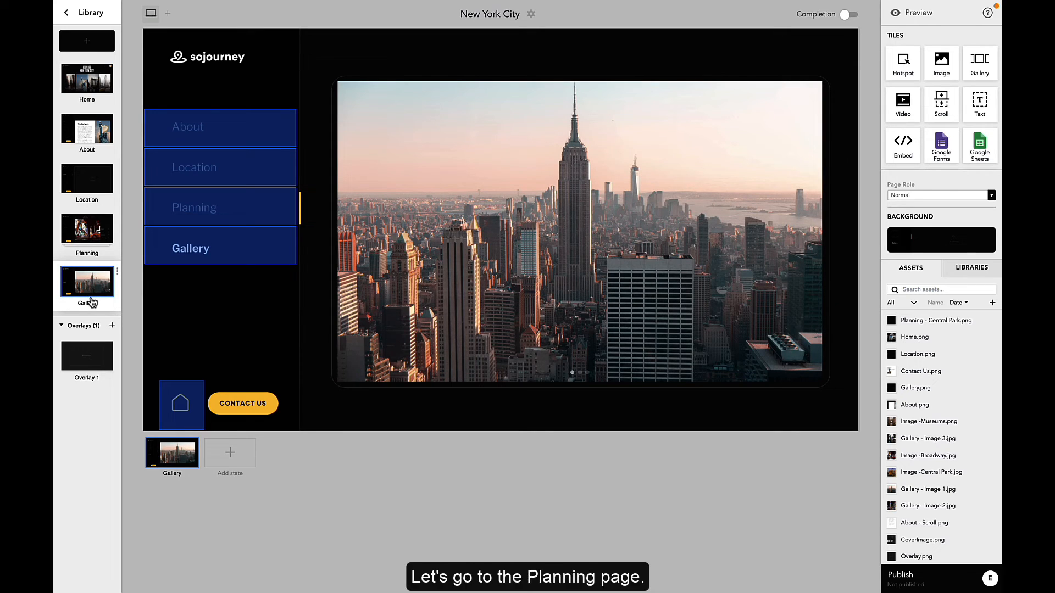
Step: On the Planning page, add a hotspot across the Broadway, Central Park and Museums tabs in horizontal orientation
{"action": "left_click", "coordinate": [71, 230]}
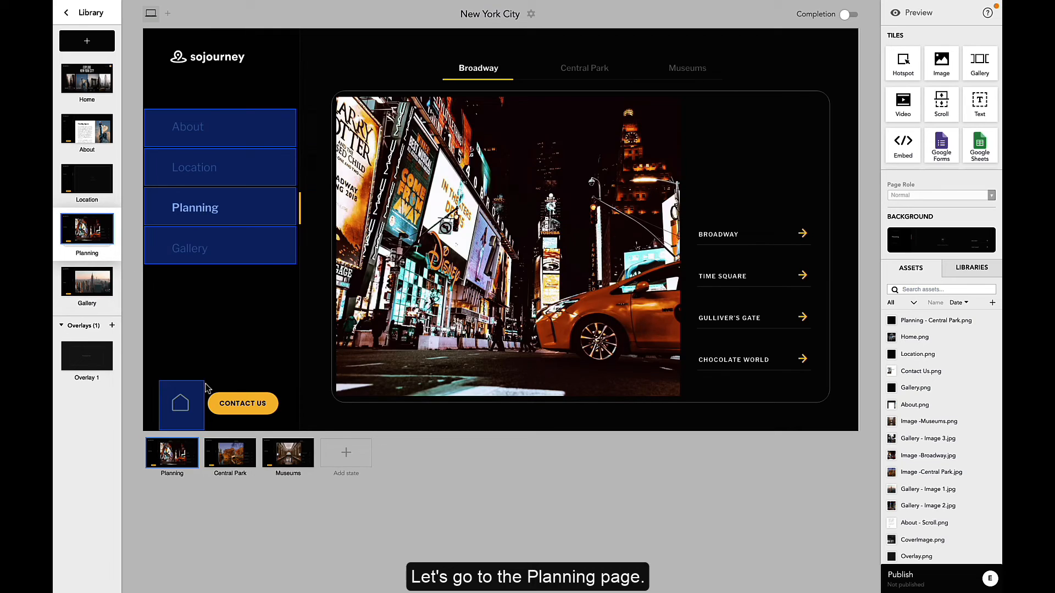
{"action": "left_click", "coordinate": [234, 467]}
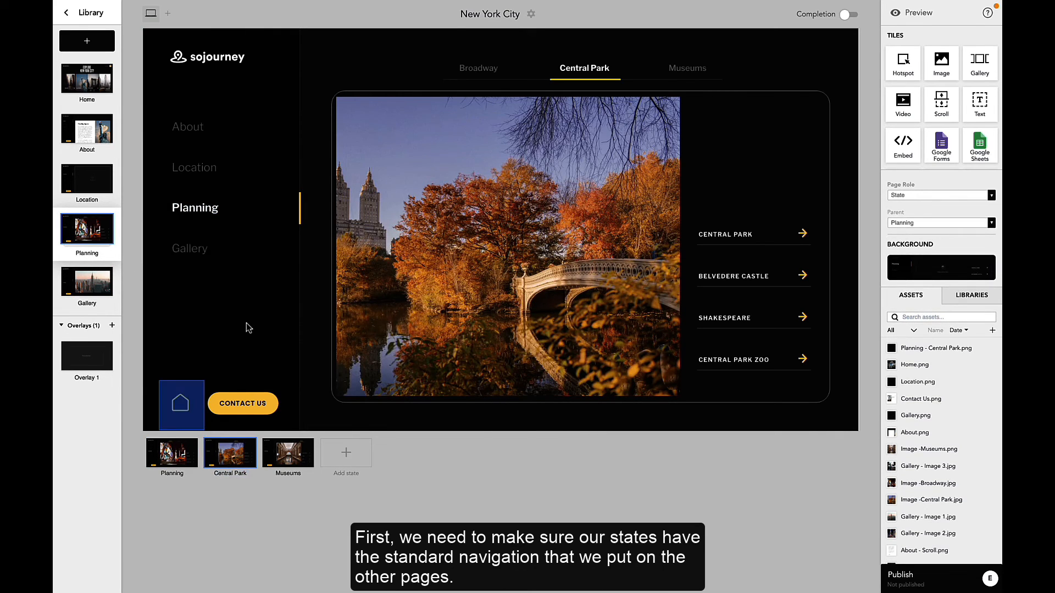
{"action": "left_click", "coordinate": [291, 452]}
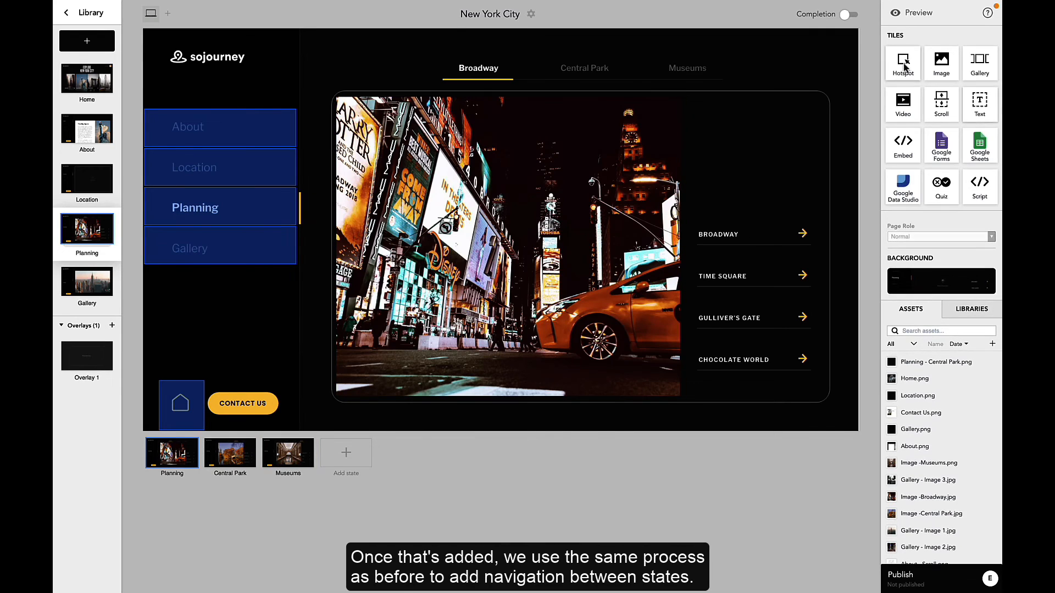
{"action": "left_click_drag", "start_coordinate": [903, 65], "coordinate": [468, 88]}
{"action": "left_click_drag", "start_coordinate": [503, 125], "coordinate": [730, 88]}
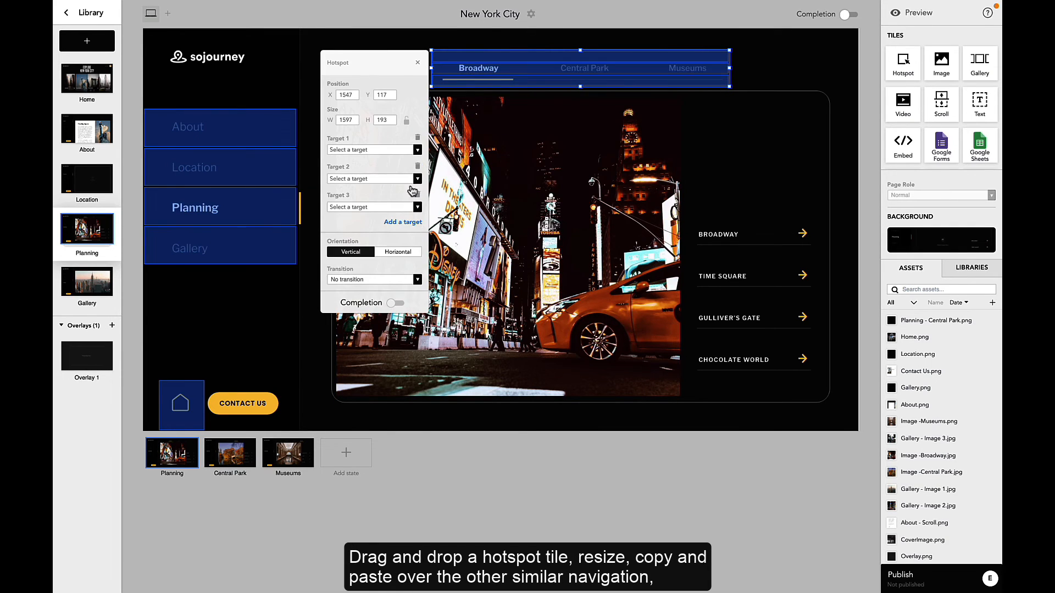
{"action": "left_click", "coordinate": [389, 252]}
Step: Set the tab hotspot's three targets to Planning, Central Park and Museums
{"action": "left_click", "coordinate": [384, 151]}
{"action": "left_click", "coordinate": [365, 237]}
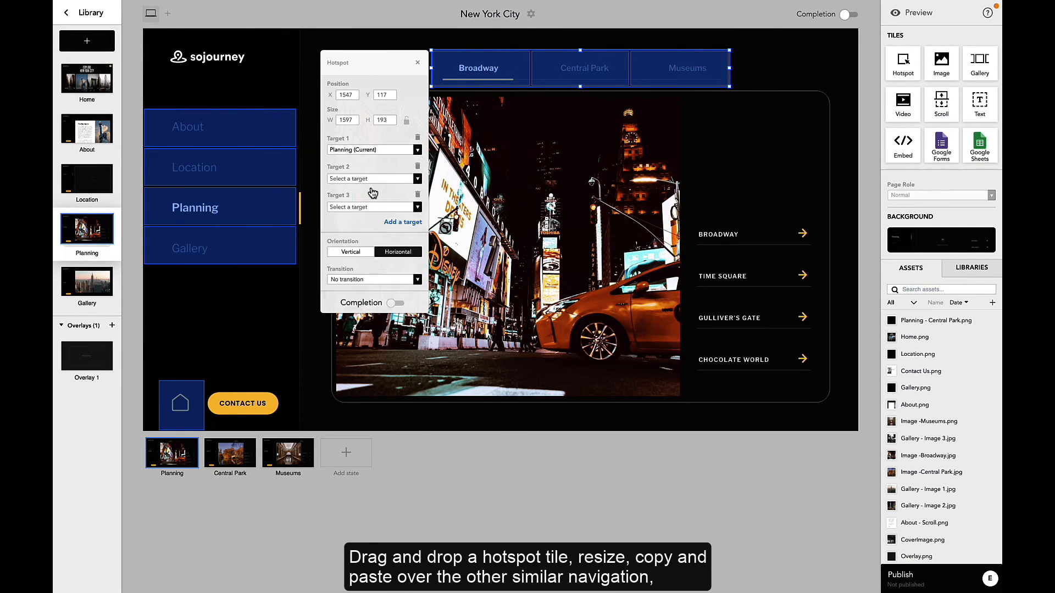
{"action": "left_click", "coordinate": [369, 179]}
{"action": "left_click", "coordinate": [363, 278]}
{"action": "left_click", "coordinate": [360, 207]}
{"action": "left_click", "coordinate": [360, 311]}
Step: Paste the navigation and tab hotspots into the Central Park and Museums states, then return to the Planning state
{"action": "left_click", "coordinate": [233, 463]}
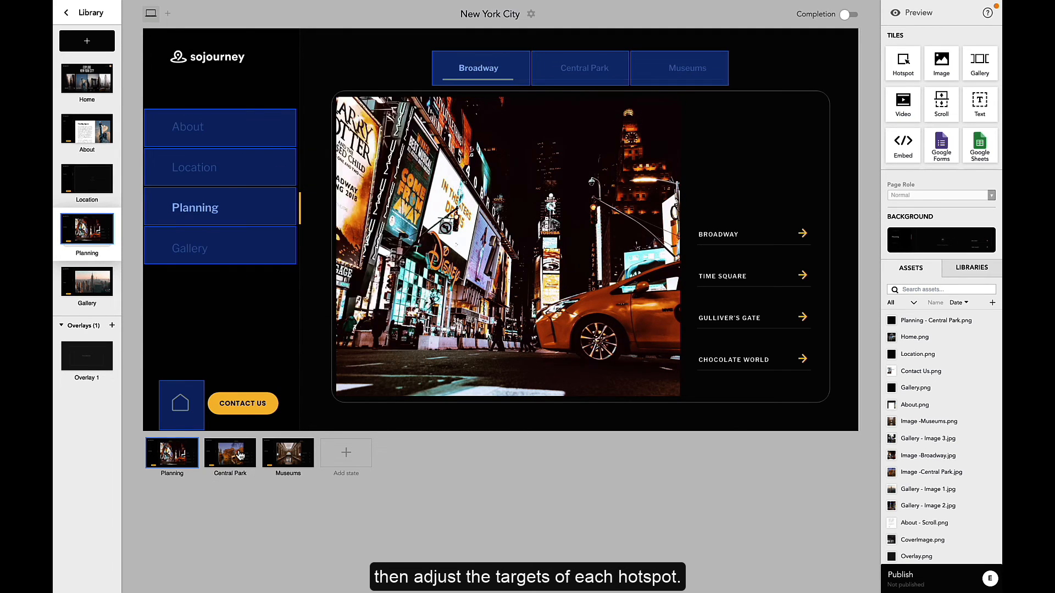
{"action": "left_click", "coordinate": [294, 464]}
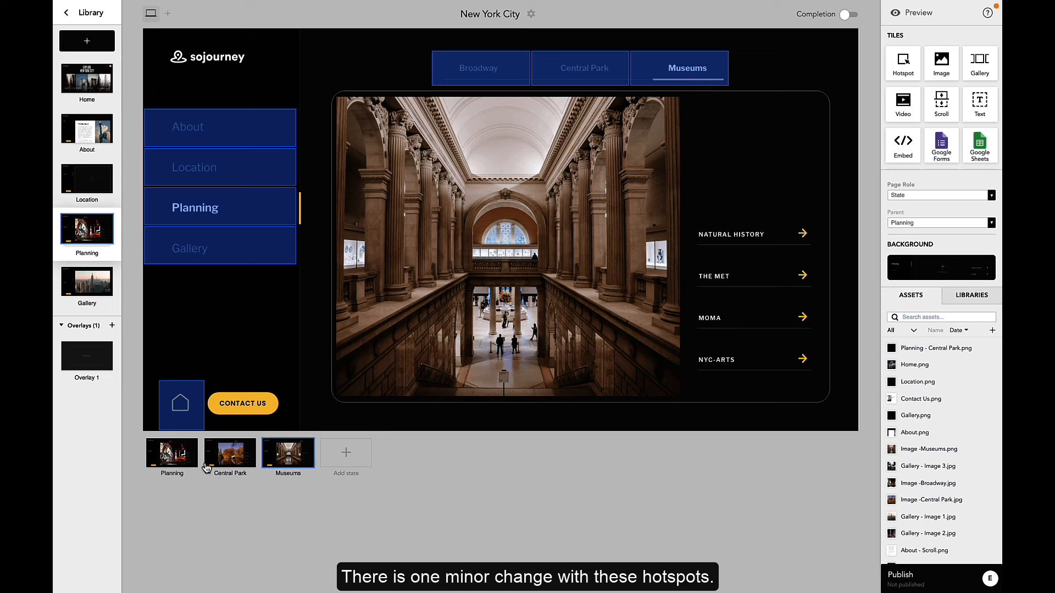
{"action": "left_click", "coordinate": [166, 464]}
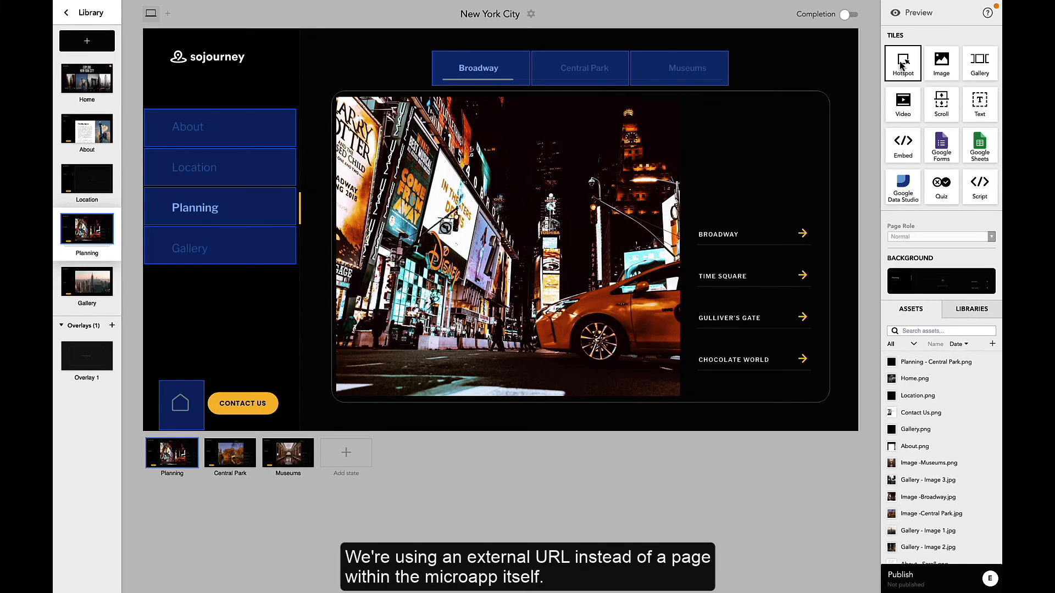
Step: On the Planning state, add a vertical hotspot about 768 by 887 over the four Broadway link rows, with four targets
{"action": "left_click", "coordinate": [721, 257]}
{"action": "left_click_drag", "start_coordinate": [754, 284], "coordinate": [825, 379]}
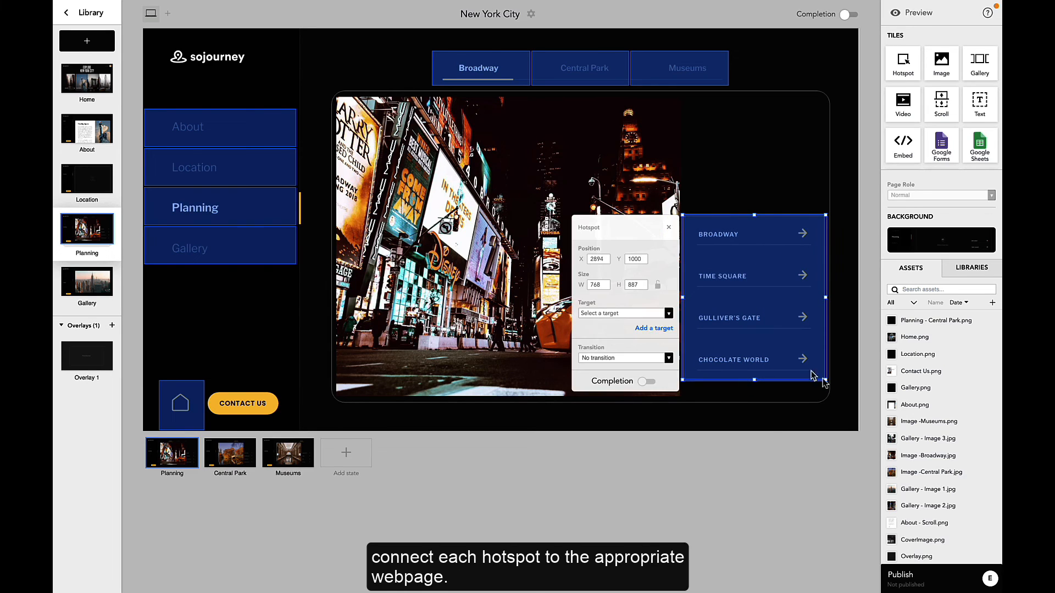
{"action": "left_click", "coordinate": [651, 330]}
{"action": "left_click", "coordinate": [652, 360]}
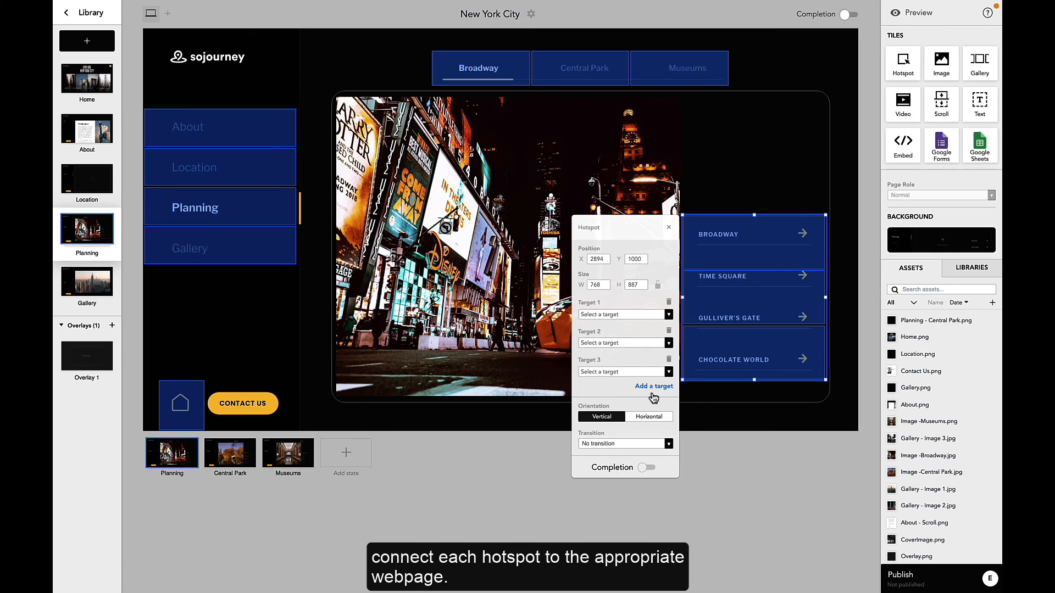
{"action": "left_click", "coordinate": [653, 388]}
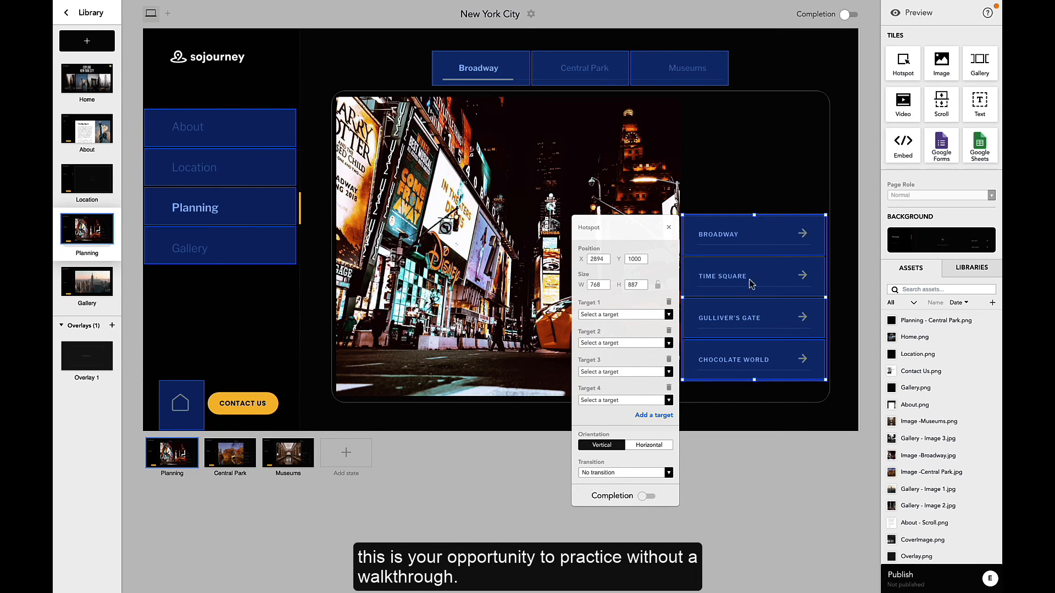
Step: Switch to the Central Park and Museums states to review their link hotspots
{"action": "left_click", "coordinate": [239, 462]}
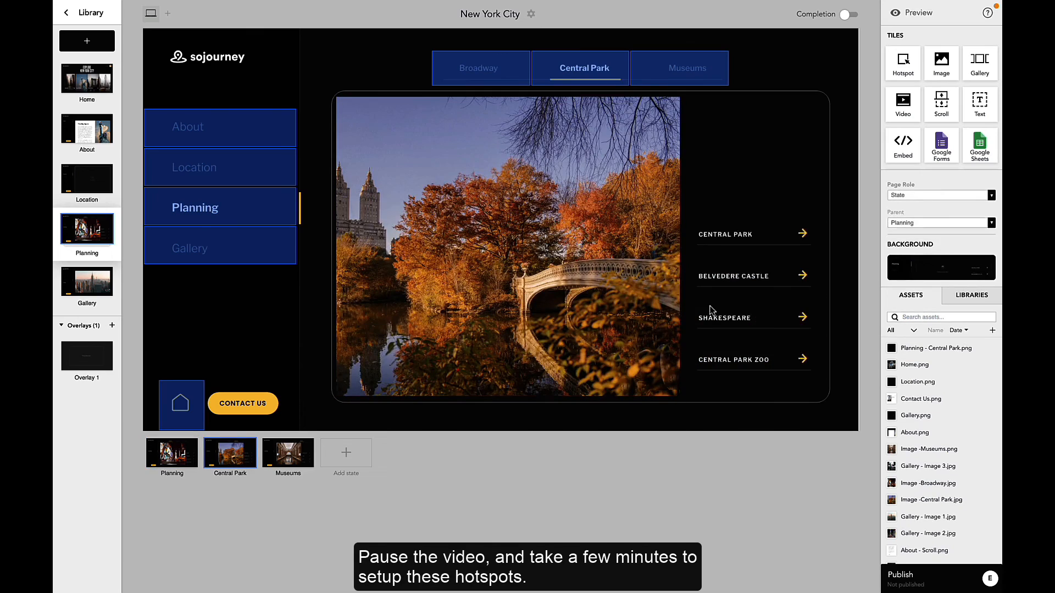
{"action": "left_click", "coordinate": [294, 460]}
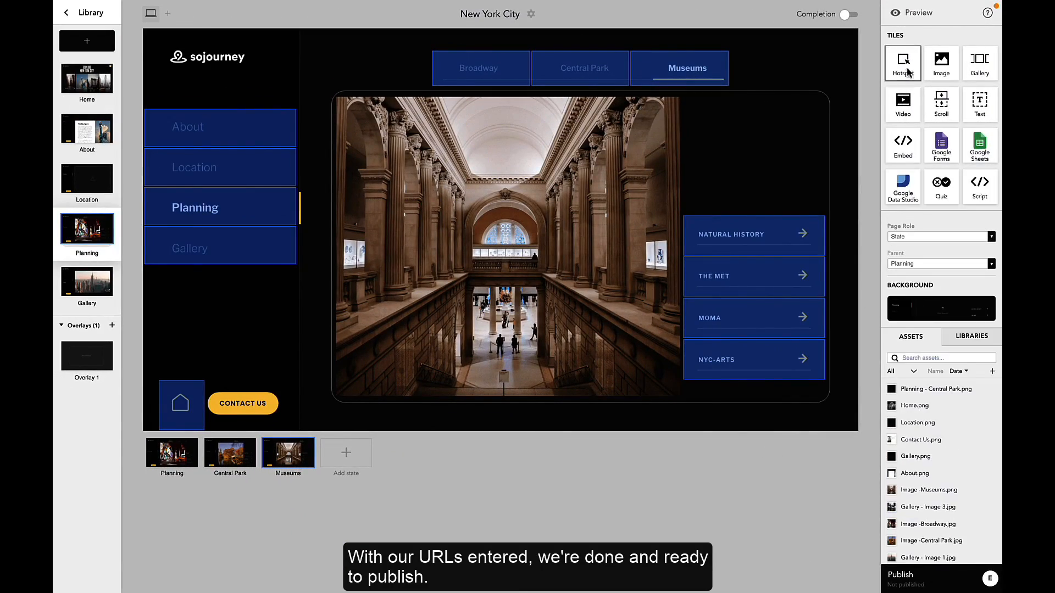
Step: Preview the microapp and test the home page links to the Location and Planning pages and the Central Park tab
{"action": "left_click", "coordinate": [906, 12]}
{"action": "left_click", "coordinate": [115, 163]}
{"action": "left_click", "coordinate": [116, 525]}
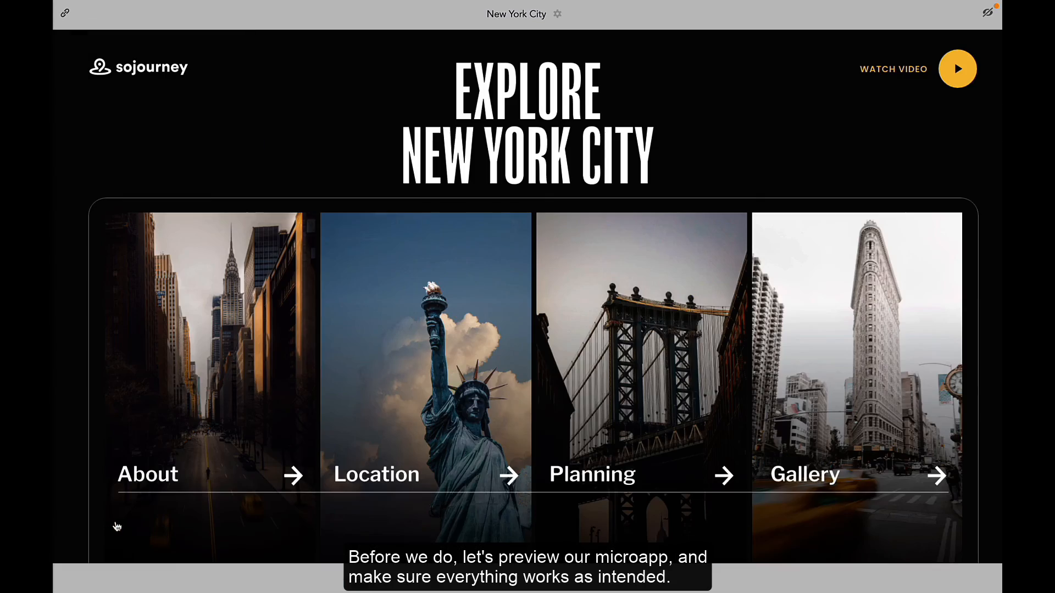
{"action": "left_click", "coordinate": [460, 365]}
{"action": "left_click", "coordinate": [787, 343]}
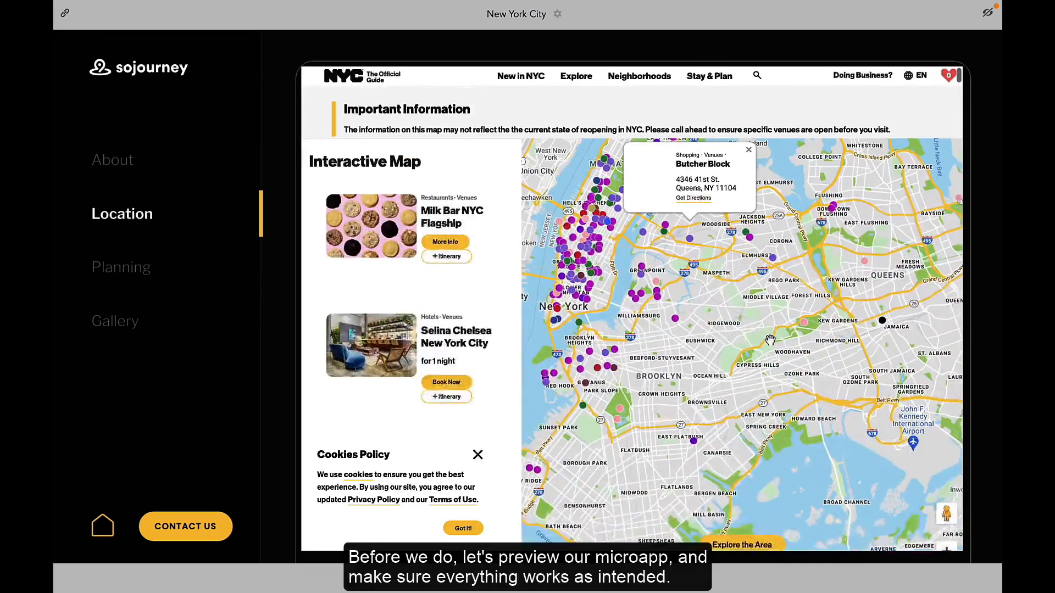
{"action": "left_click", "coordinate": [102, 526]}
{"action": "left_click", "coordinate": [655, 405]}
{"action": "left_click", "coordinate": [631, 83]}
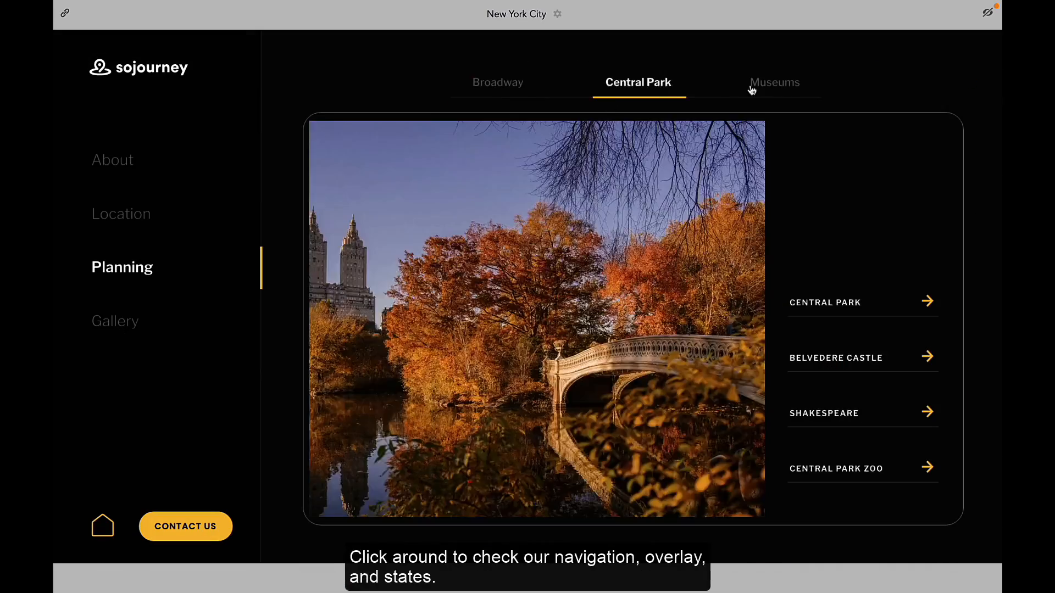
Step: In the preview, check the Museums tab, the Gallery slideshow and the Watch Video overlay on the home page
{"action": "left_click", "coordinate": [774, 84]}
{"action": "left_click", "coordinate": [116, 321]}
{"action": "left_click", "coordinate": [632, 490]}
{"action": "left_click", "coordinate": [639, 490]}
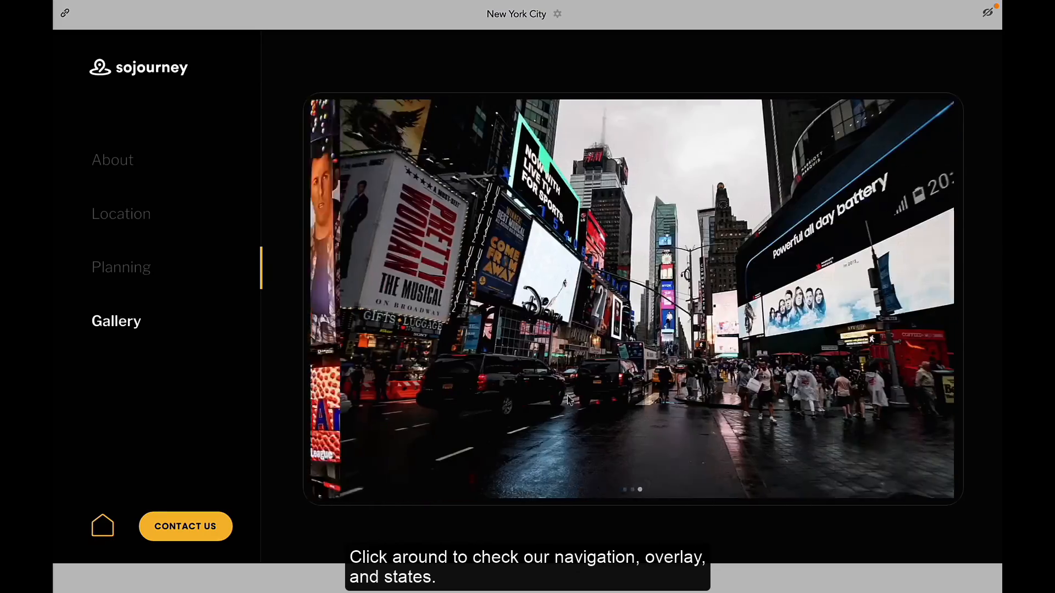
{"action": "left_click", "coordinate": [103, 527]}
{"action": "left_click", "coordinate": [909, 69]}
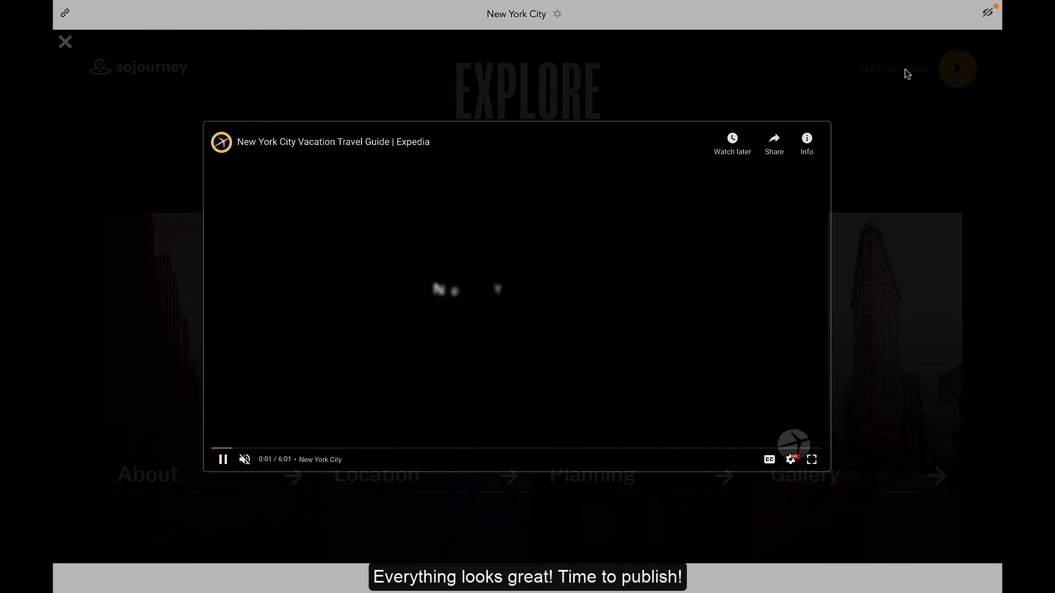